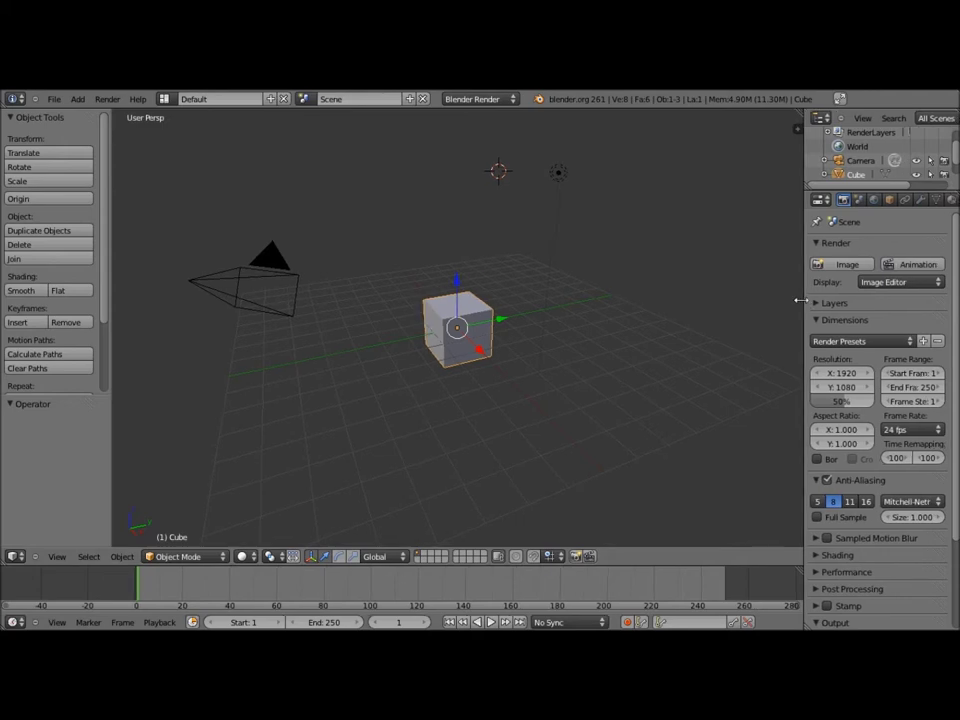
# - Move the divider between the 3D viewport and Properties editor left to widen the Properties editor
pyautogui.moveTo(810, 300); pyautogui.dragTo(705, 300)
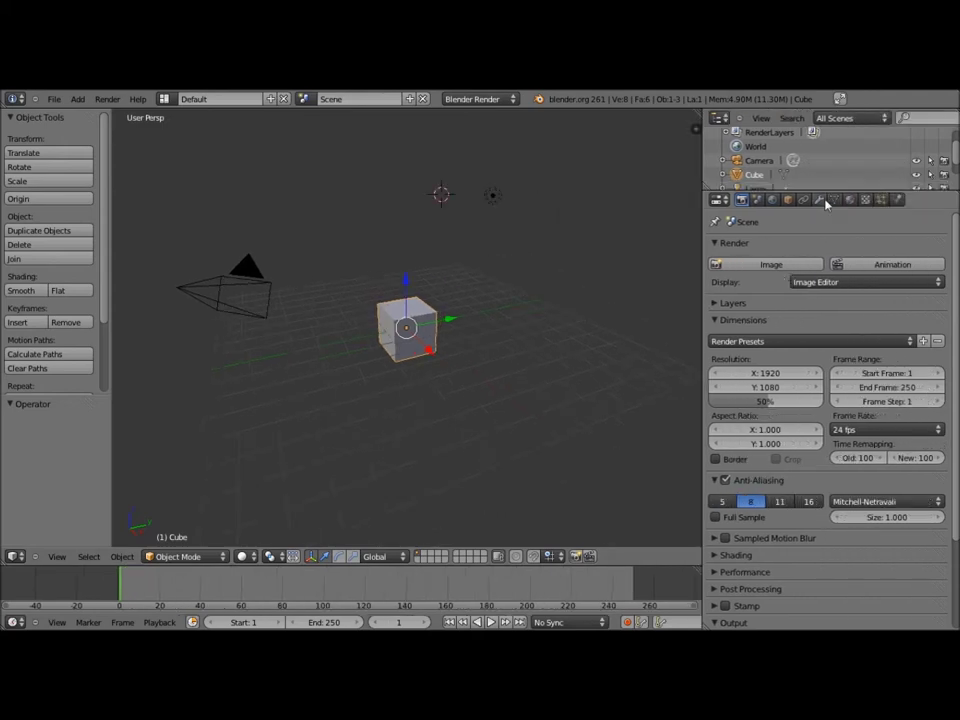
# - Add a Wave modifier to the cube from the Modifiers tab
pyautogui.click(820, 199)
pyautogui.click(836, 263)
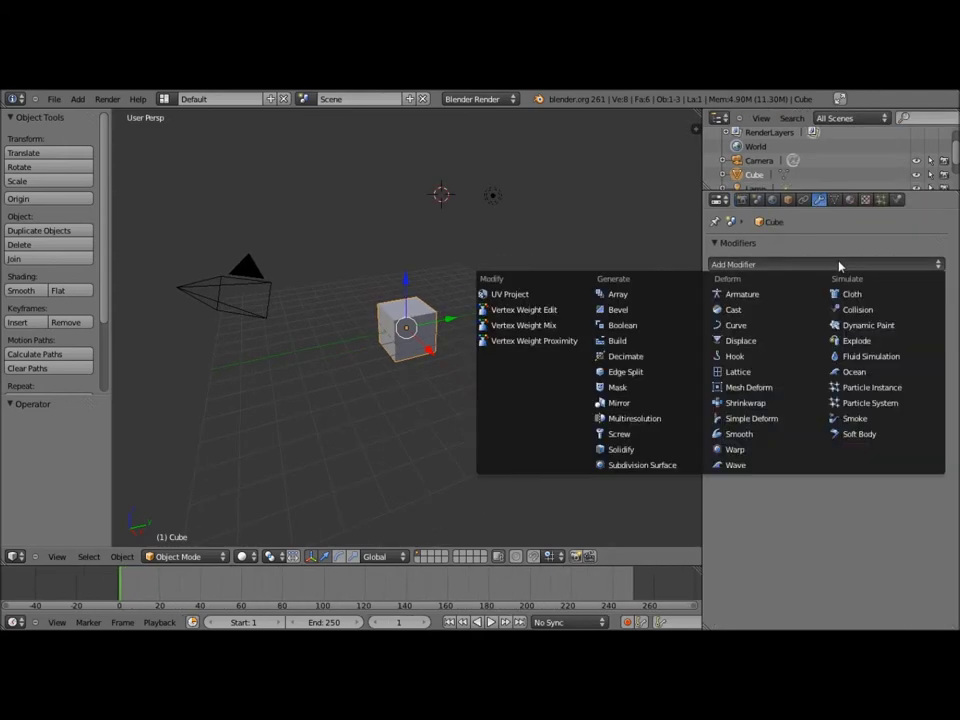
pyautogui.click(728, 465)
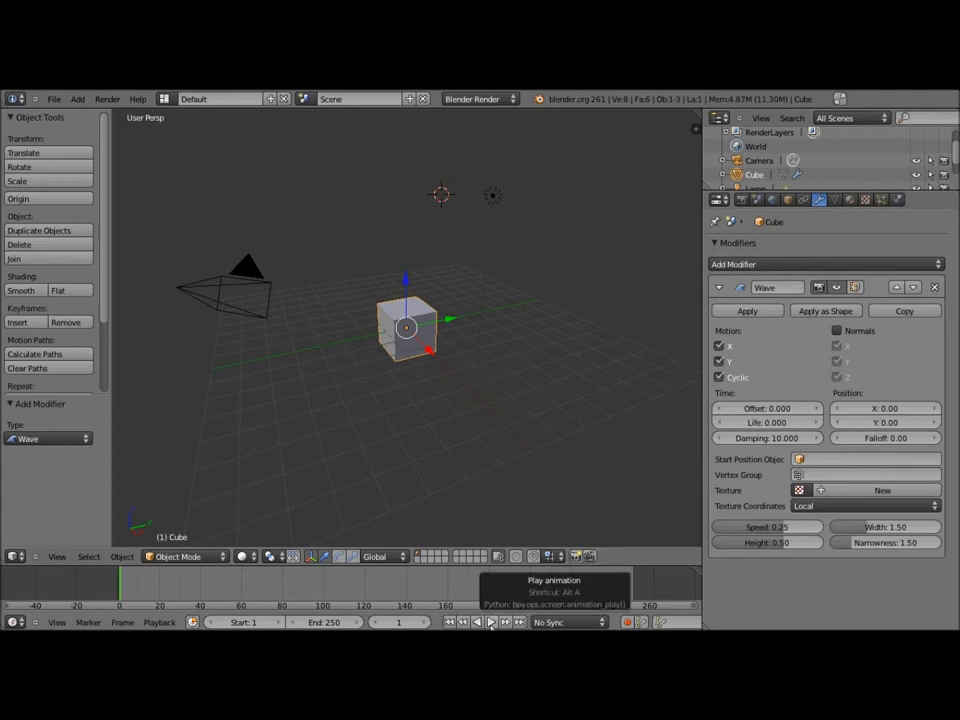
# - Play the wave animation, stop it, and rewind the timeline to frame 0
pyautogui.click(491, 622)
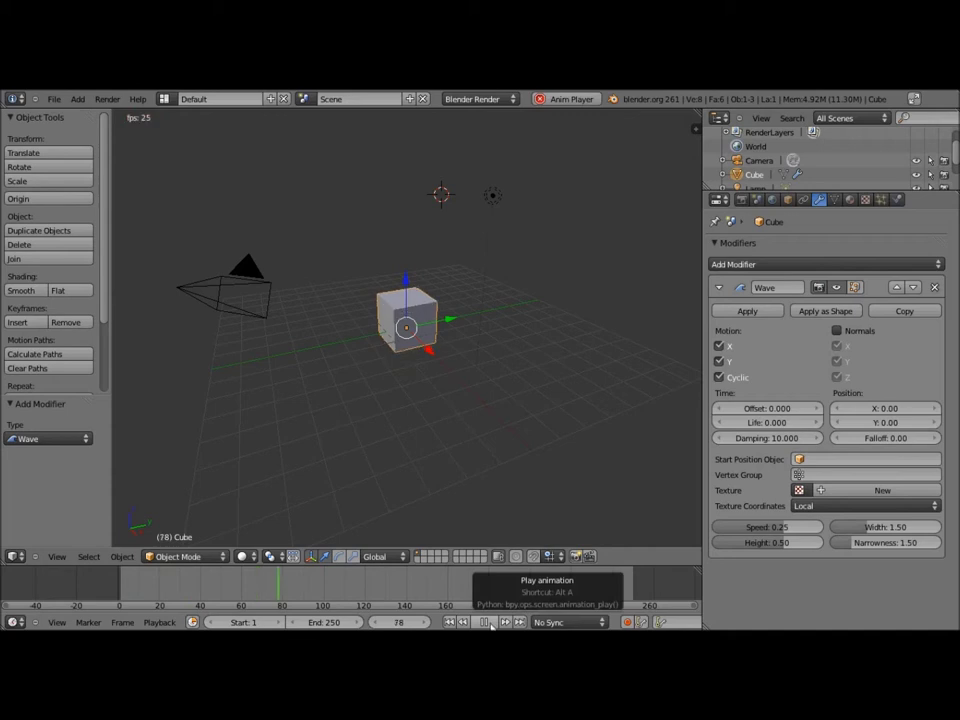
pyautogui.click(490, 623)
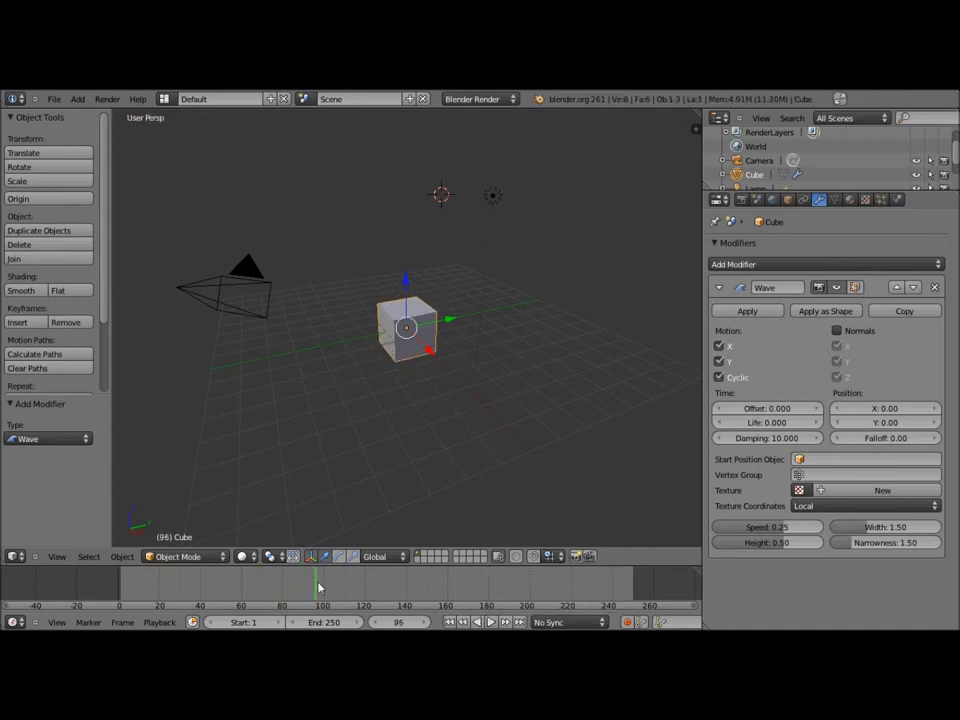
pyautogui.click(172, 582)
pyautogui.moveTo(158, 578); pyautogui.dragTo(107, 574)
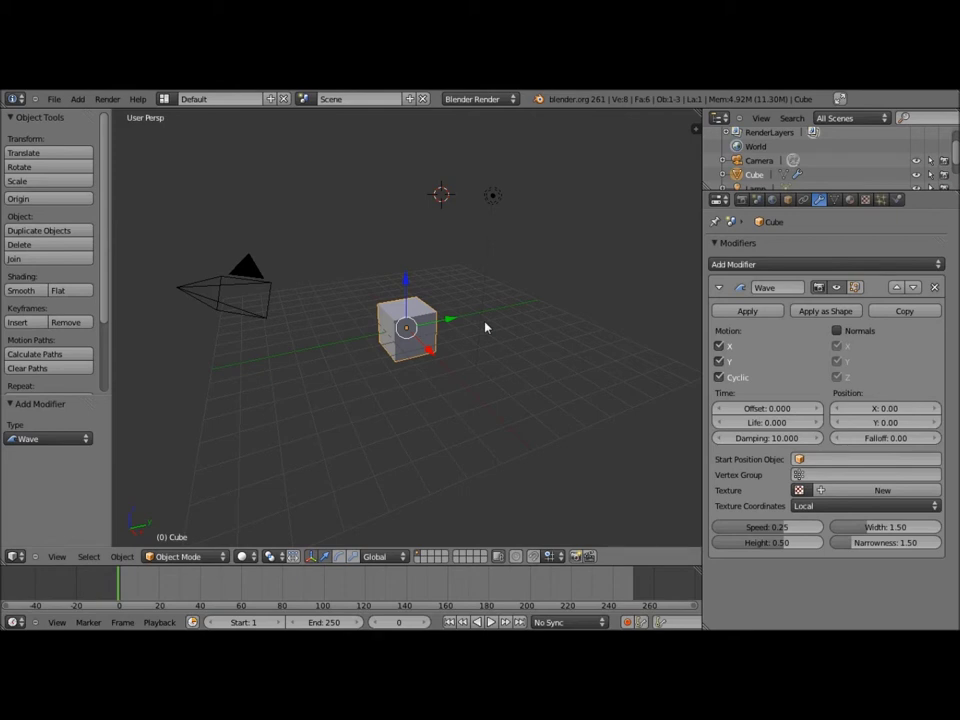
# - In Edit Mode, scale the cube's mesh up by 1.5
pyautogui.press('Tab')
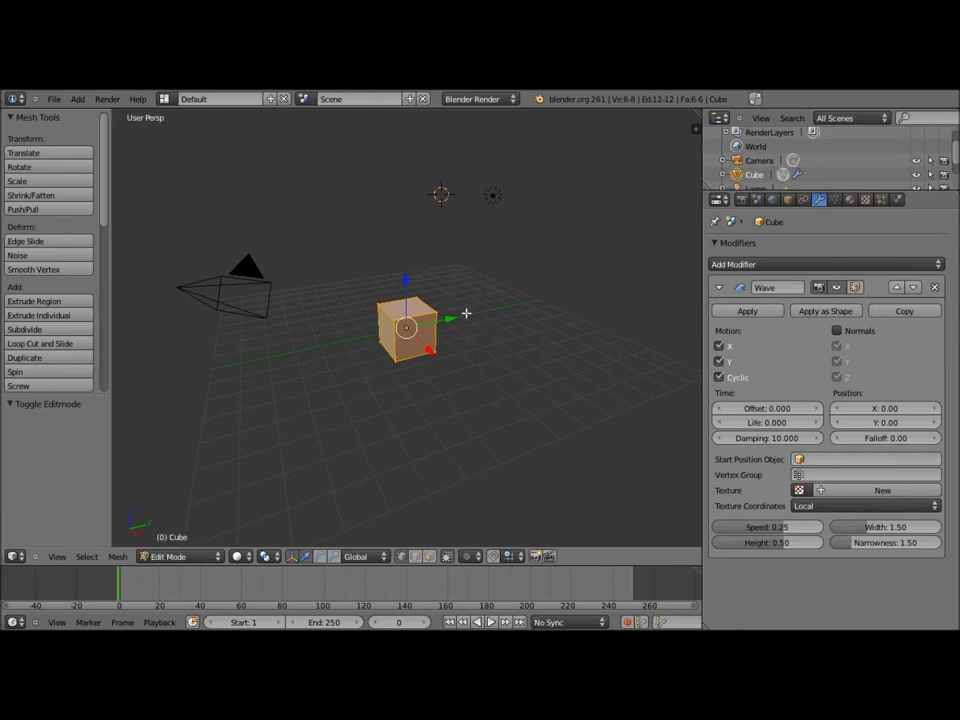
pyautogui.write('s: 1.5')
pyautogui.press('Return')
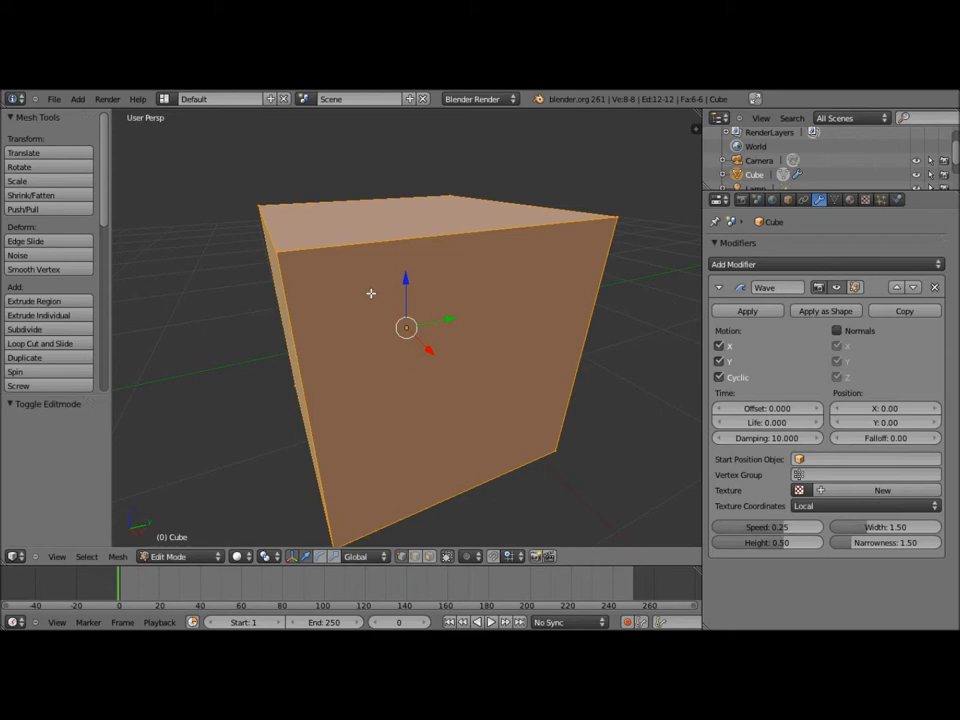
# - Subdivide the cube's mesh with 7 cuts and return to Object Mode
pyautogui.press('w')
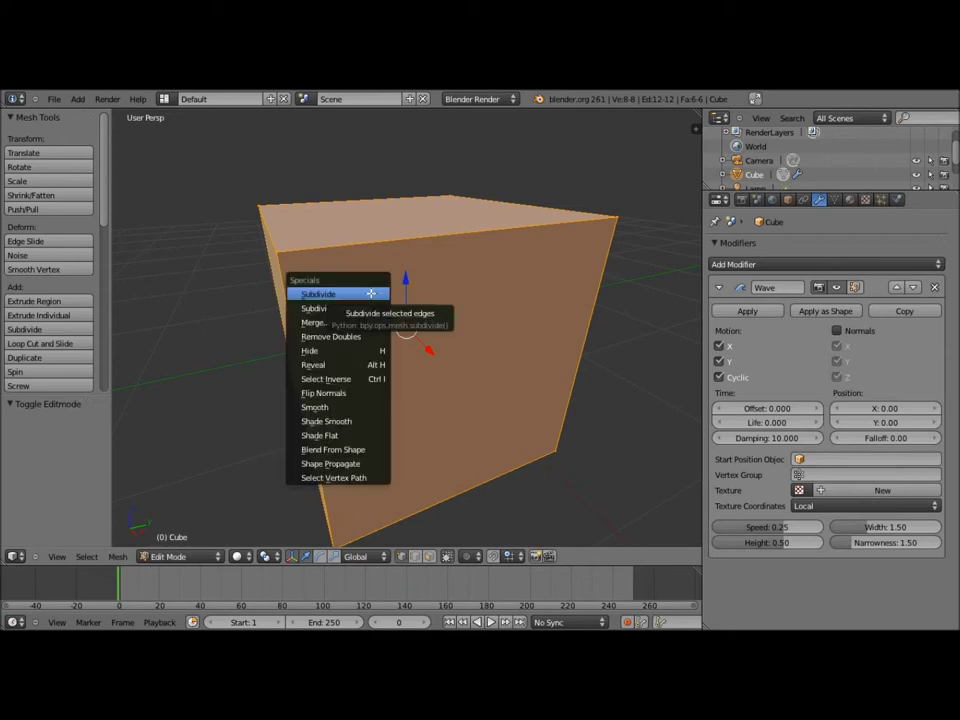
pyautogui.click(371, 293)
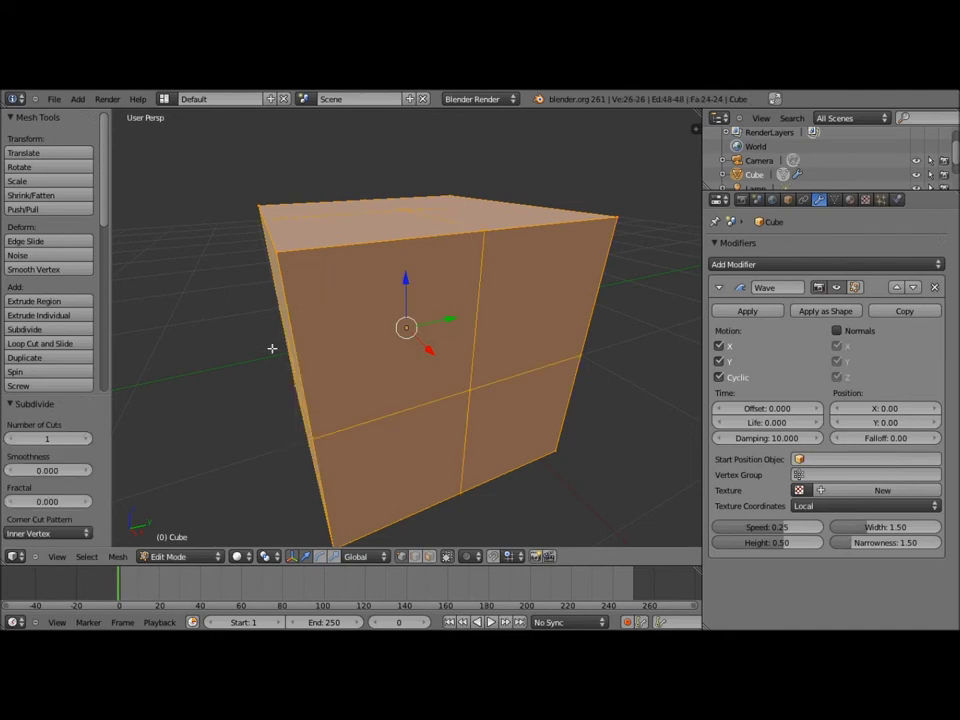
pyautogui.scroll(-3, 266, 343)
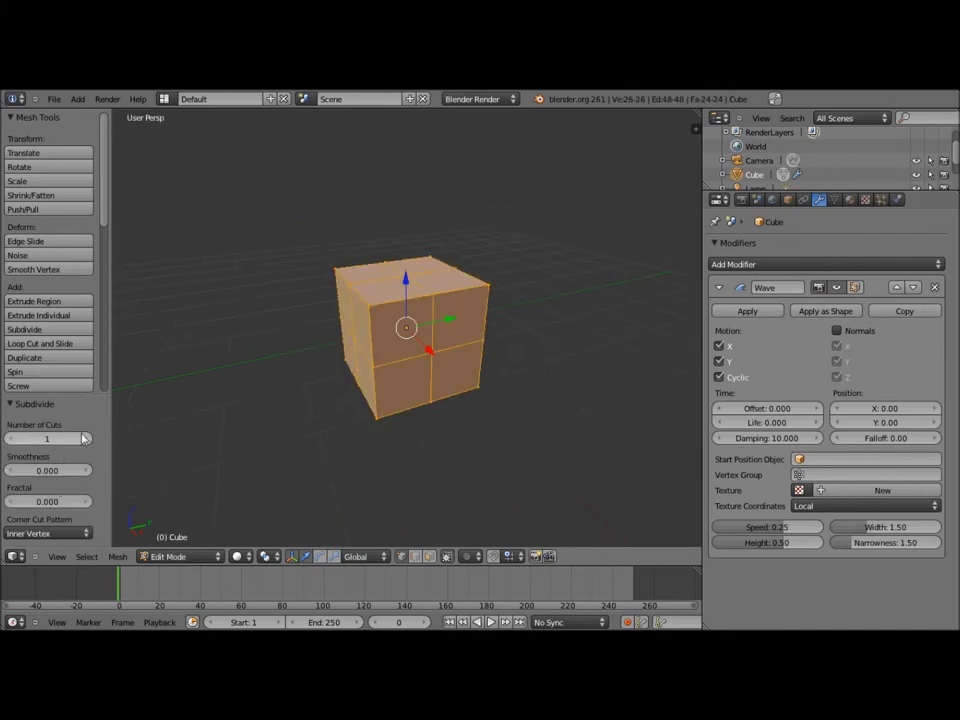
pyautogui.moveTo(88, 400); pyautogui.dragTo(97, 292)
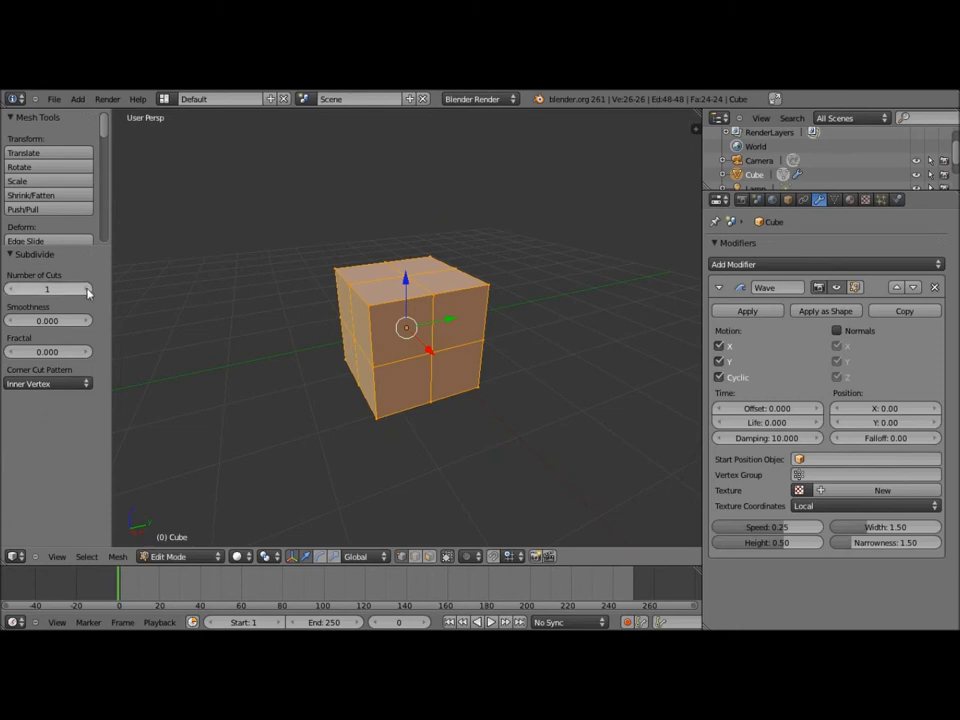
pyautogui.click(88, 290)
pyautogui.click(88, 290)
pyautogui.click(88, 290)
pyautogui.click(88, 290)
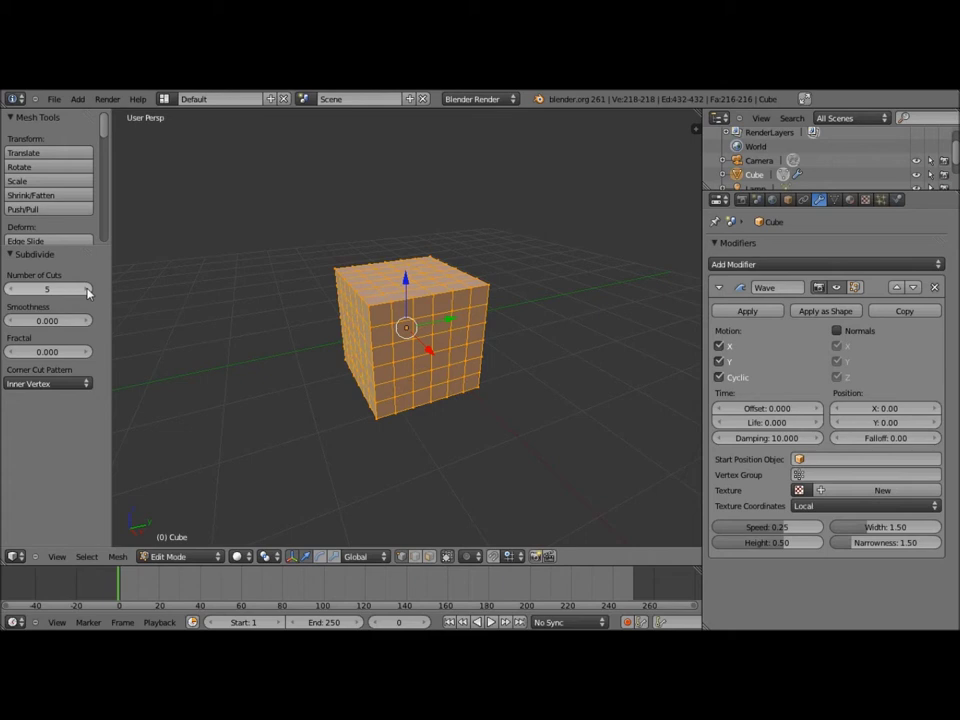
pyautogui.click(88, 290)
pyautogui.click(88, 290)
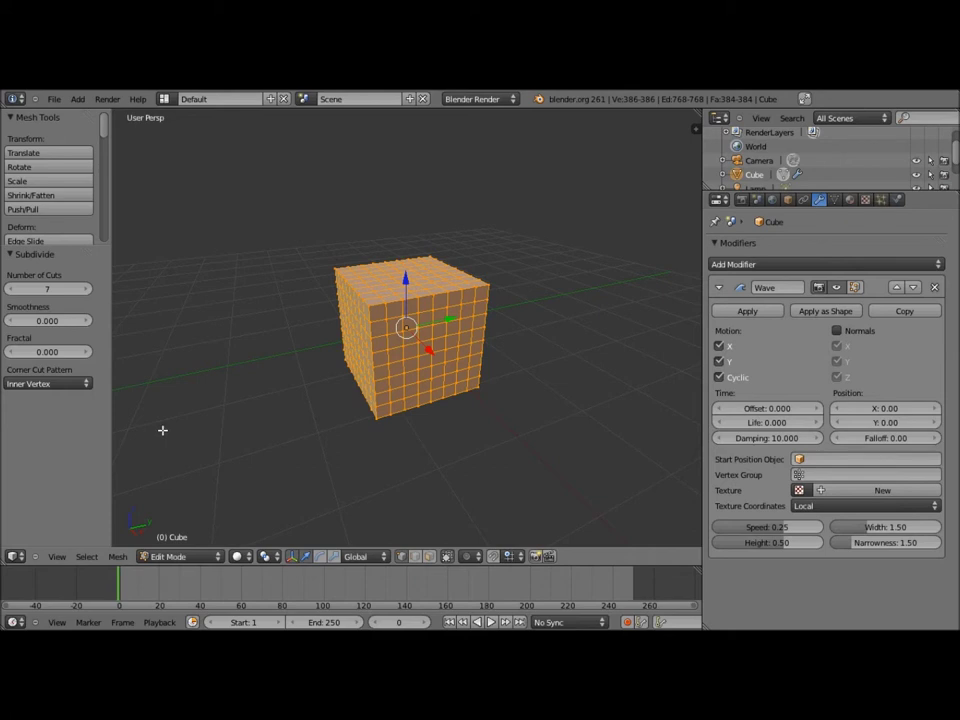
pyautogui.press('Tab')
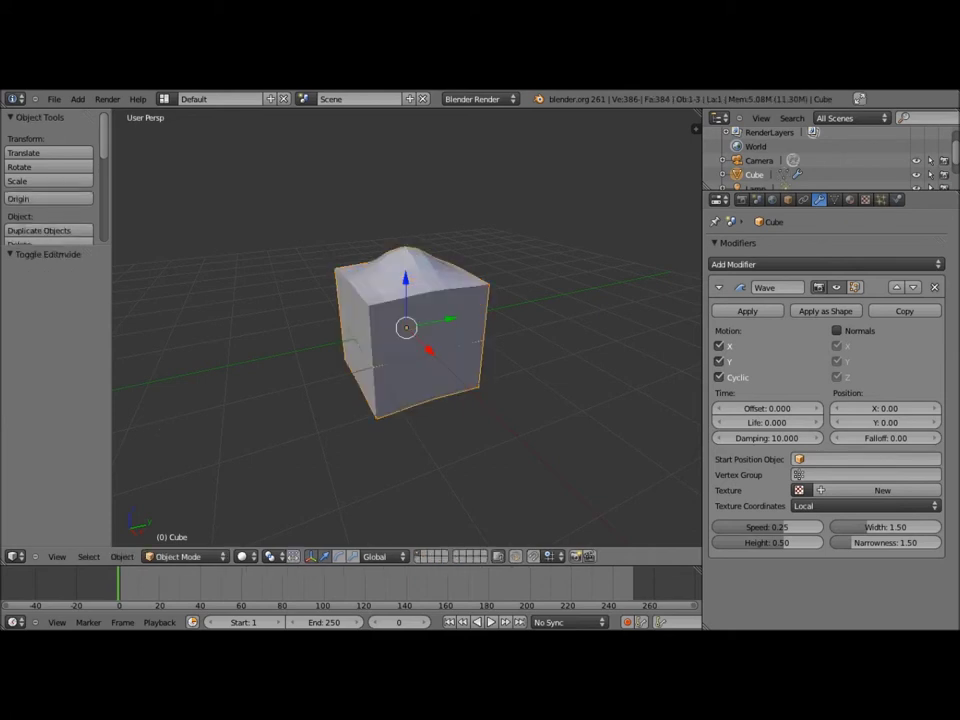
# - Play the wave animation and tune the wave Speed to 0.15
pyautogui.hotkey('alt', 'a')
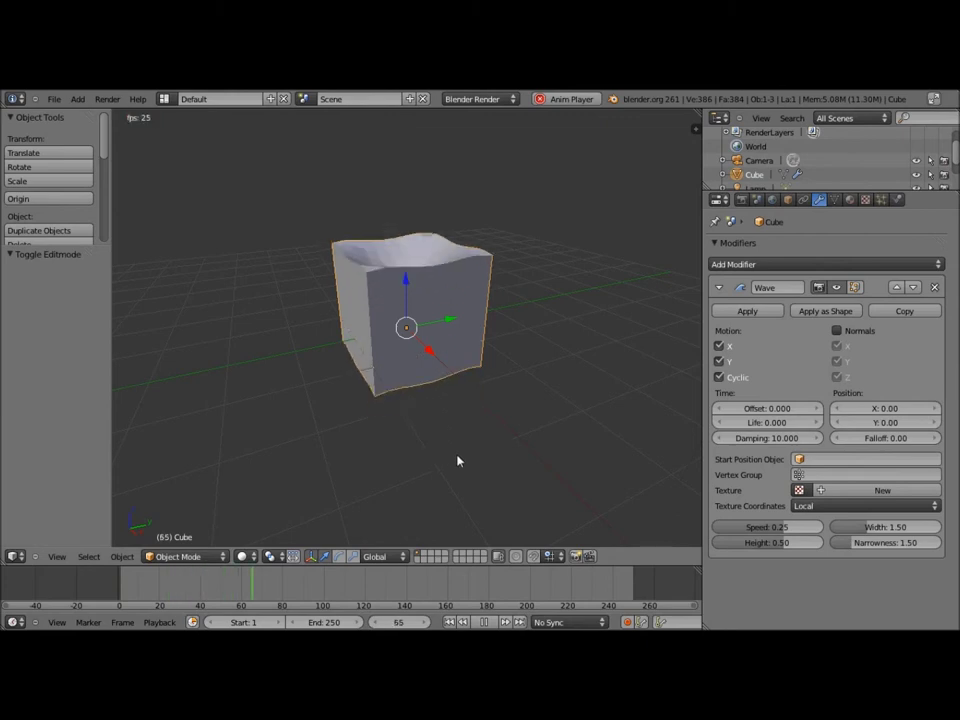
pyautogui.click(484, 622)
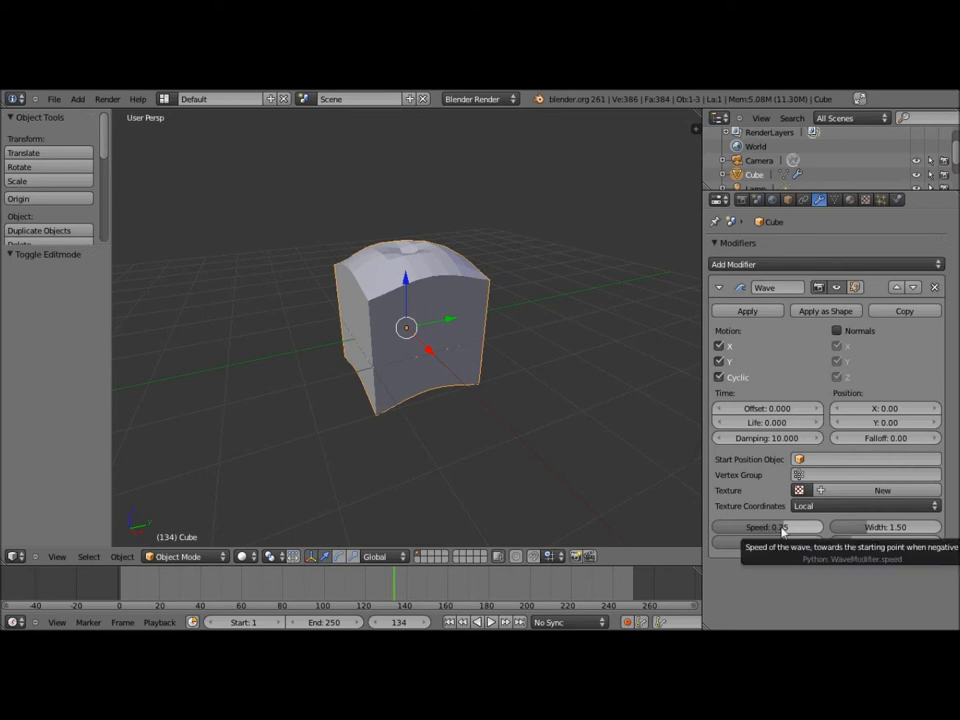
pyautogui.moveTo(778, 530); pyautogui.dragTo(724, 527)
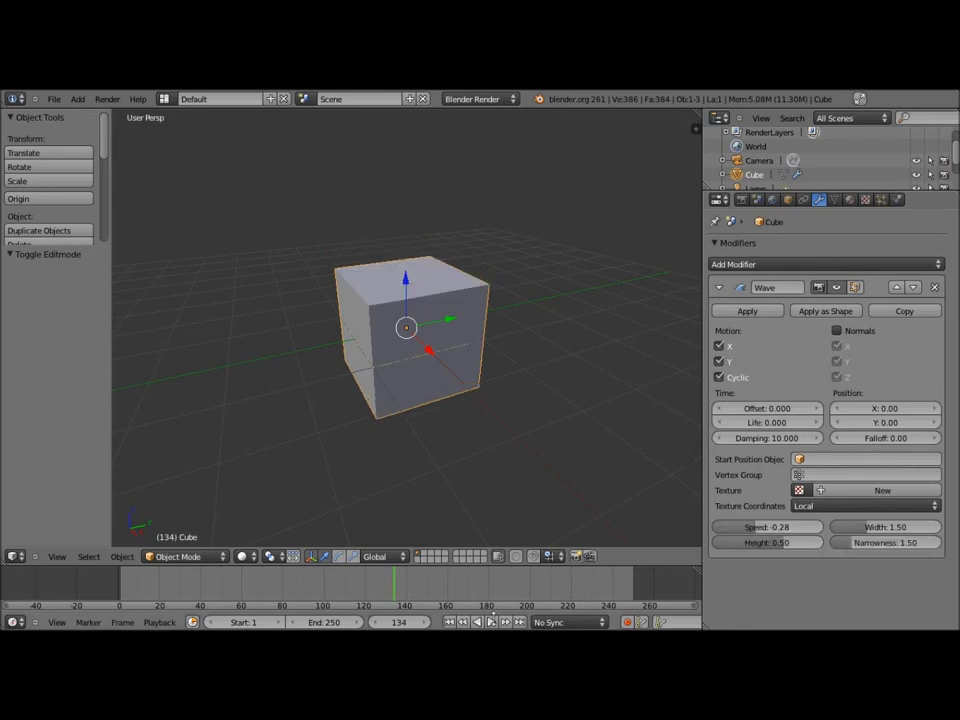
pyautogui.hotkey('alt', 'a')
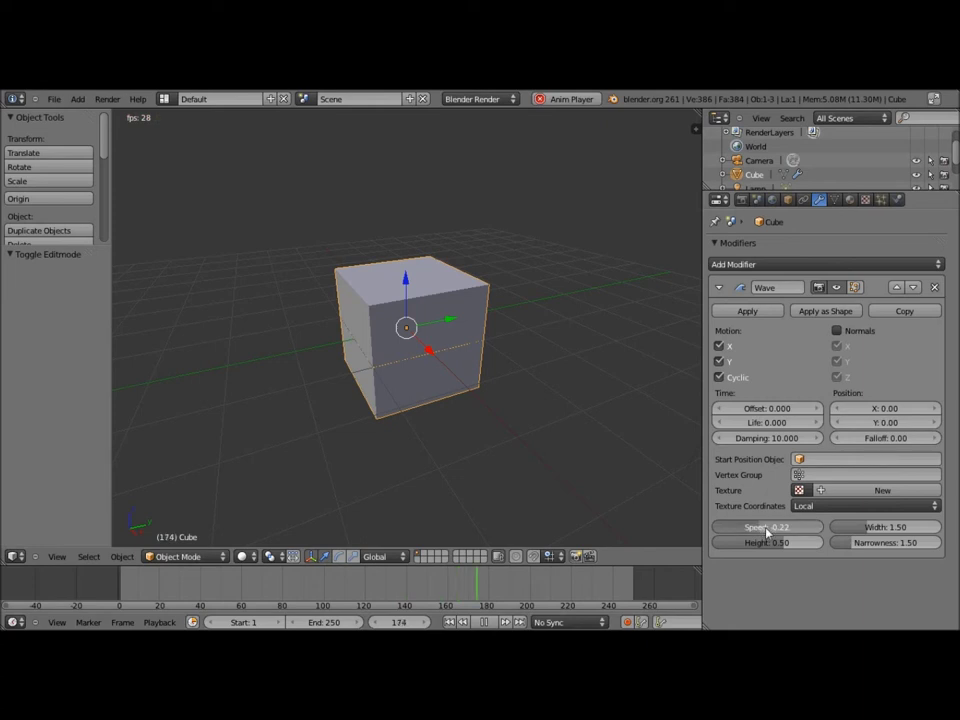
pyautogui.moveTo(763, 530); pyautogui.dragTo(776, 530)
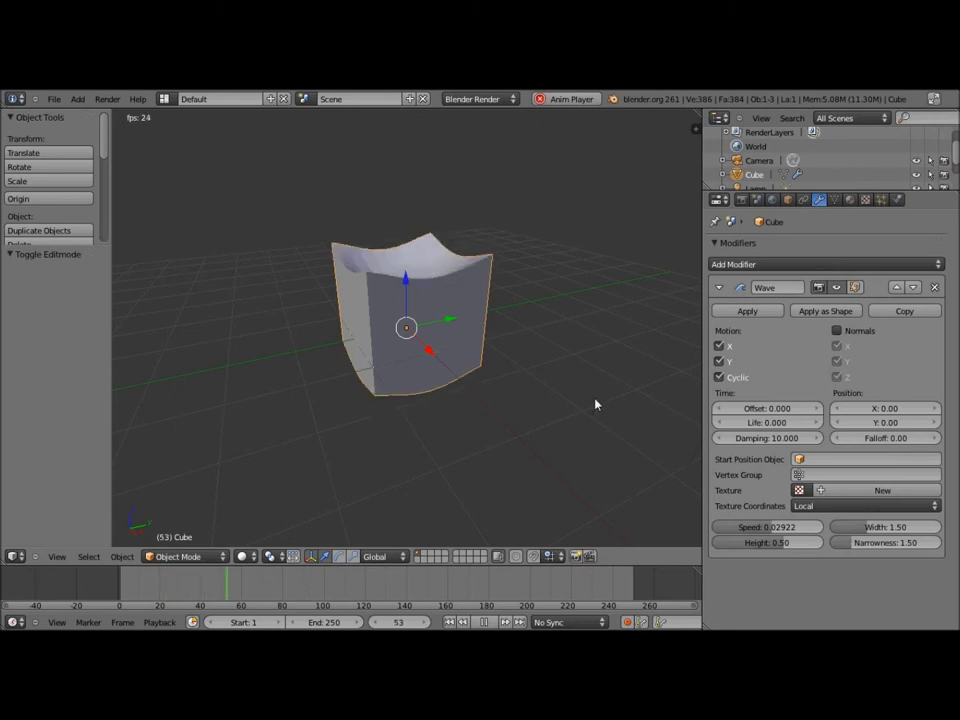
pyautogui.moveTo(767, 532); pyautogui.dragTo(812, 537)
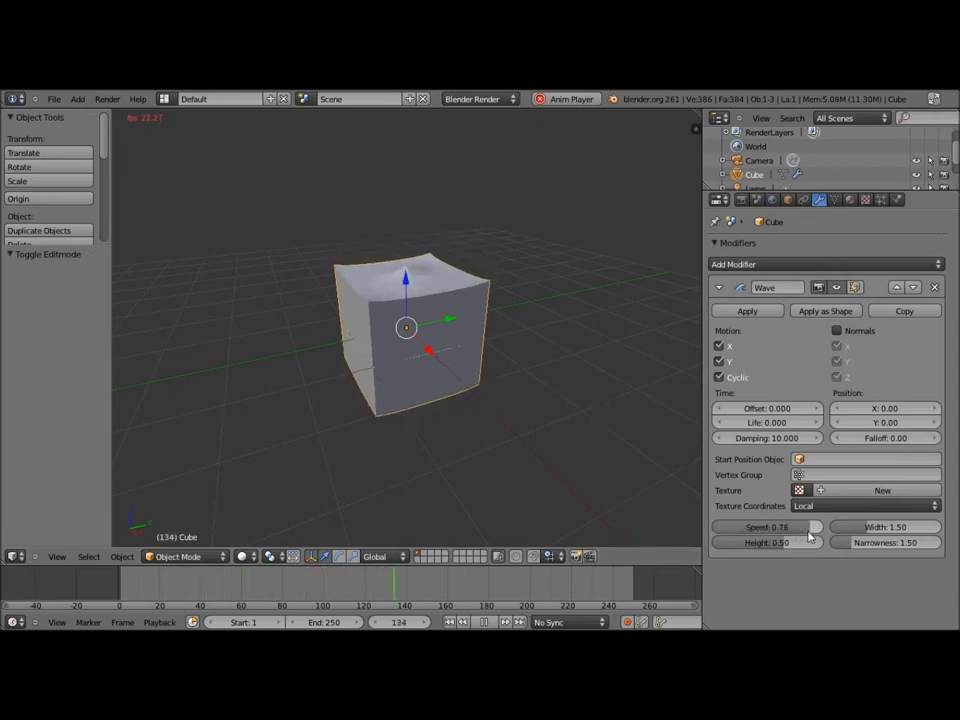
pyautogui.moveTo(812, 537); pyautogui.dragTo(761, 527)
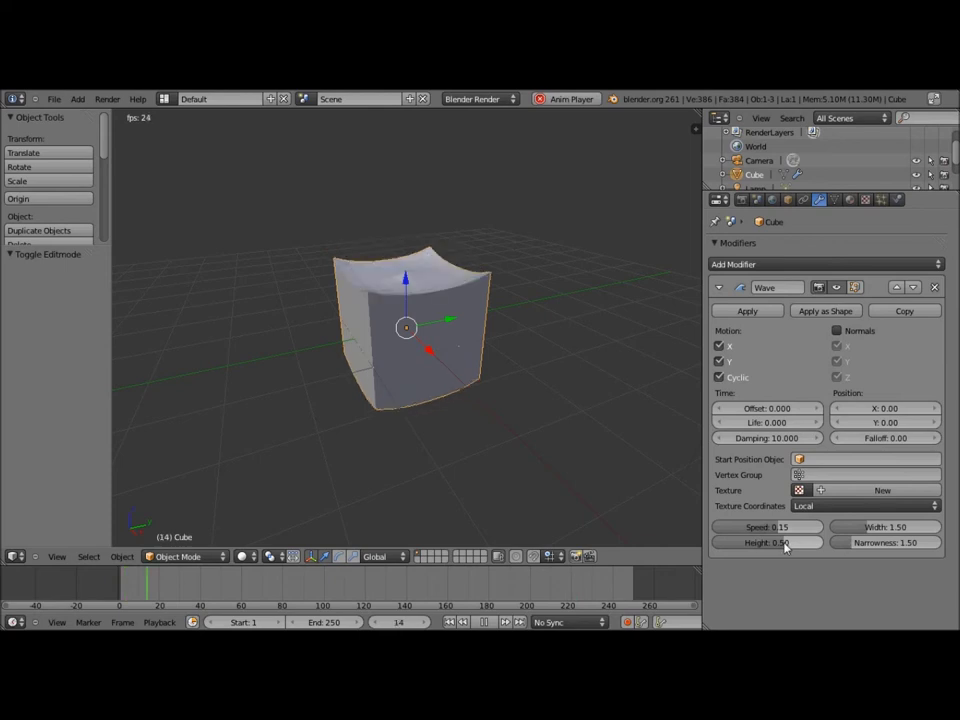
# - Reduce the wave Height to nearly zero, ending at 0.02597
pyautogui.moveTo(785, 545); pyautogui.dragTo(829, 557)
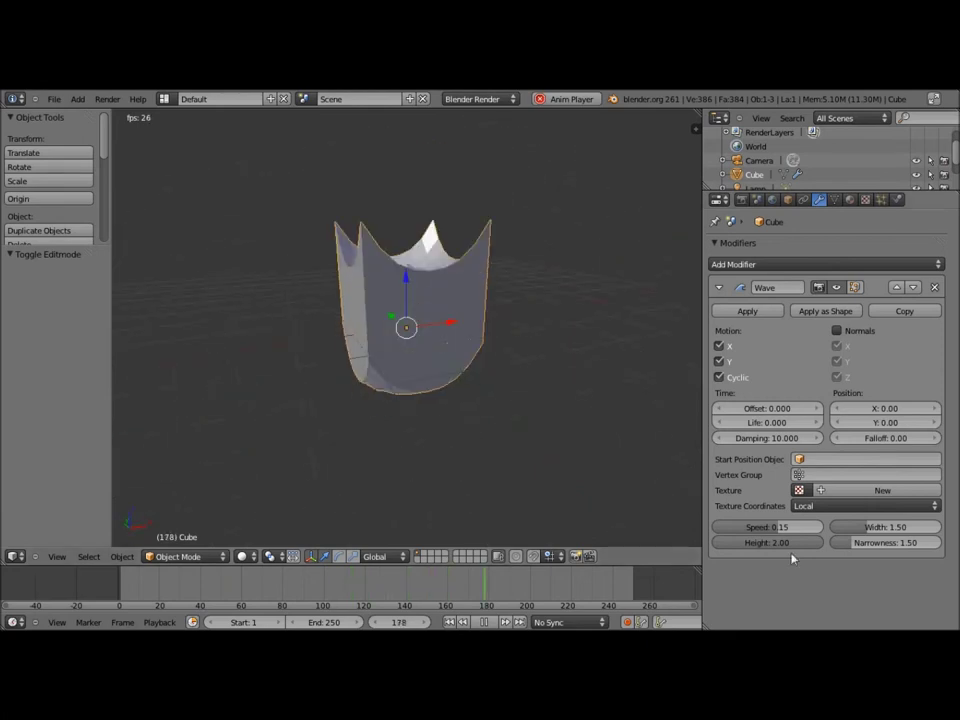
pyautogui.moveTo(797, 544); pyautogui.dragTo(691, 539)
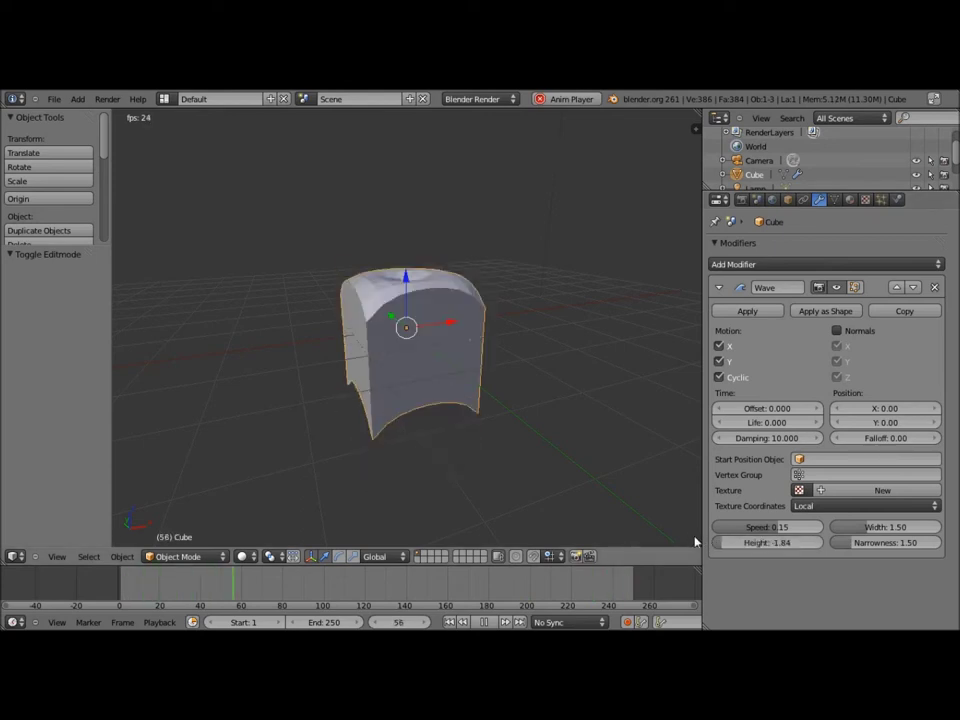
pyautogui.moveTo(750, 545); pyautogui.dragTo(797, 555)
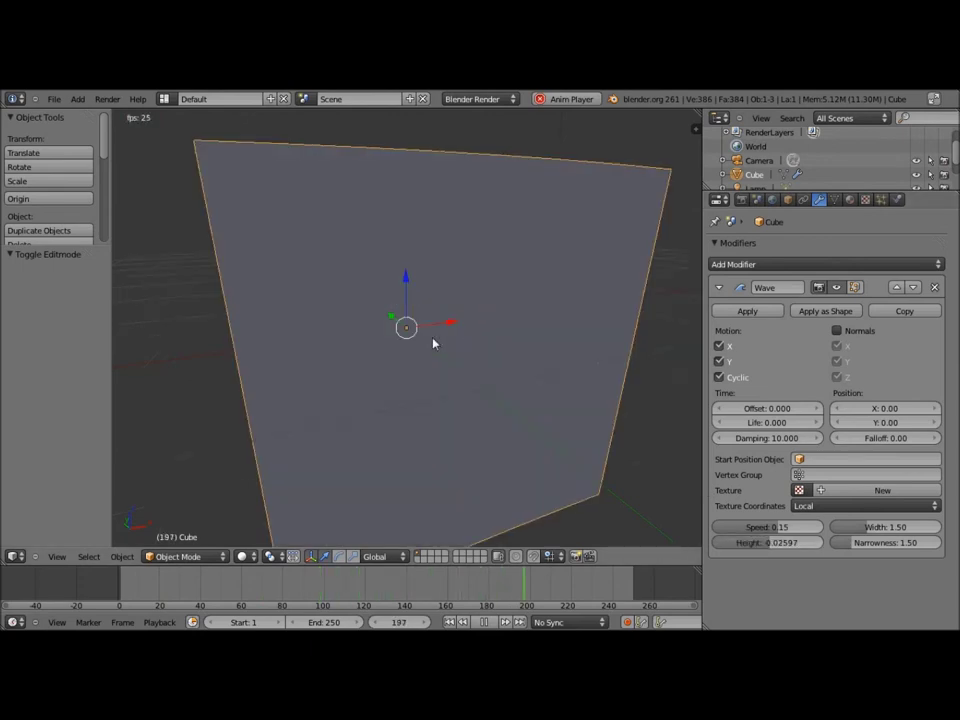
# - Orbit around the cube while trying different wave Width and Narrowness values
pyautogui.moveTo(505, 377)
pyautogui.mouseDown(button='middle')
pyautogui.moveTo(628, 351)
pyautogui.moveTo(478, 369)
pyautogui.mouseUp(button='middle')
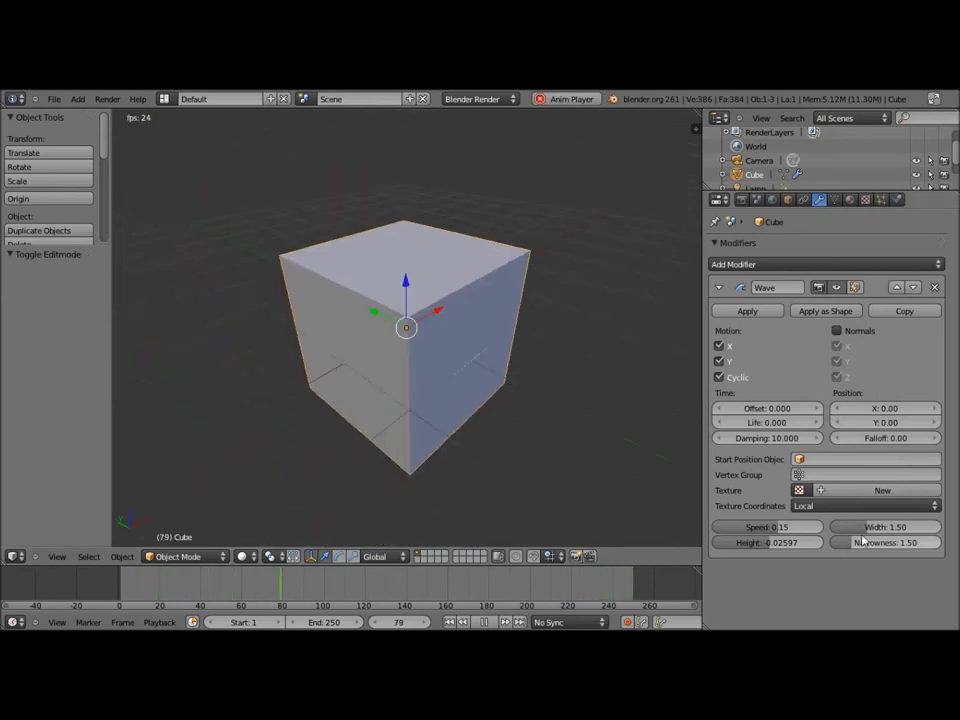
pyautogui.moveTo(886, 535); pyautogui.dragTo(902, 538)
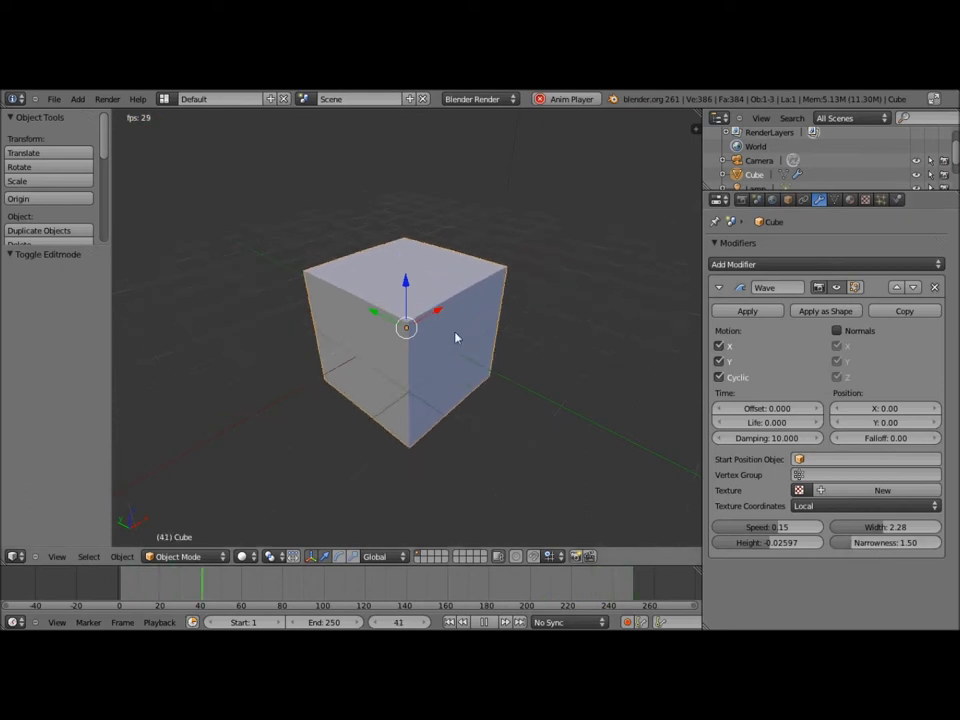
pyautogui.moveTo(455, 338)
pyautogui.mouseDown(button='middle')
pyautogui.moveTo(548, 343)
pyautogui.moveTo(632, 332)
pyautogui.mouseUp(button='middle')
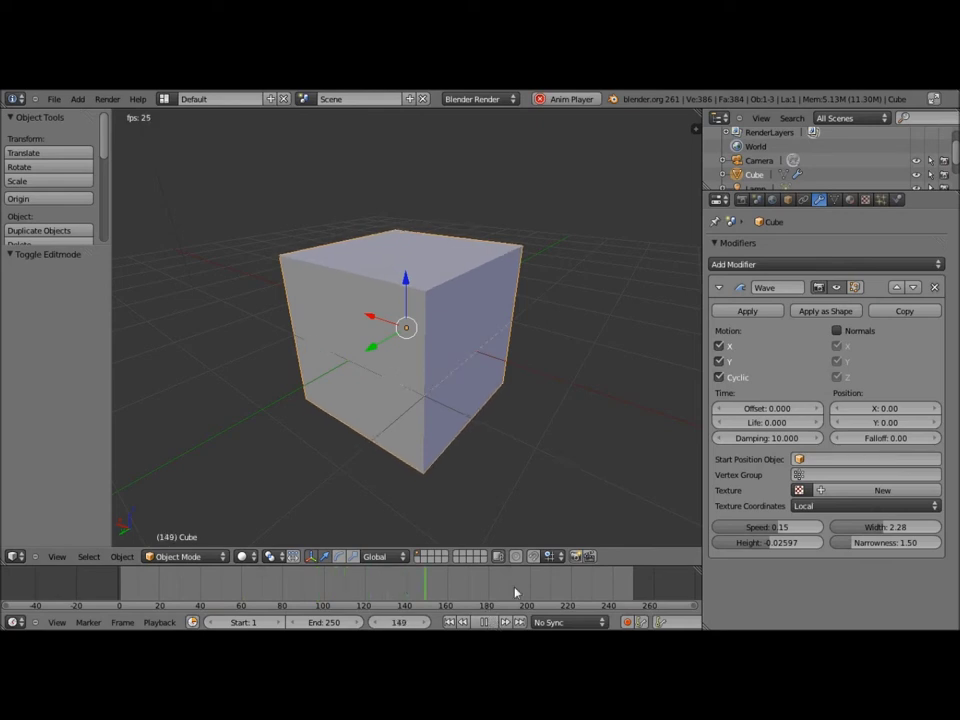
pyautogui.moveTo(889, 542); pyautogui.dragTo(949, 553)
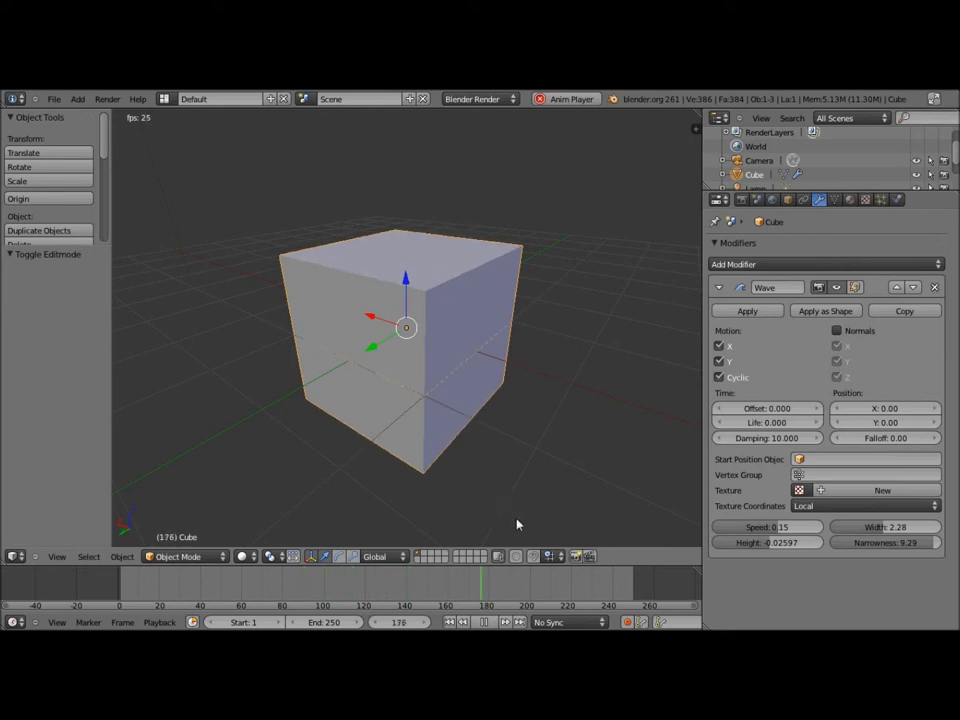
pyautogui.moveTo(896, 531); pyautogui.dragTo(924, 531)
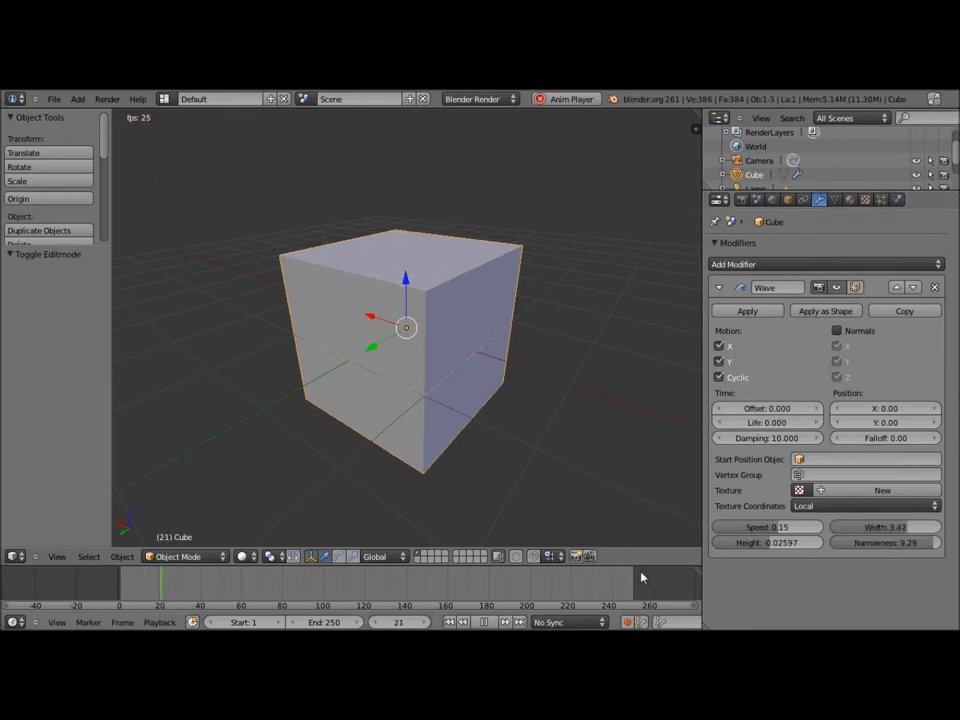
pyautogui.moveTo(884, 527)
pyautogui.mouseDown()
pyautogui.moveTo(912, 535)
pyautogui.moveTo(885, 544)
pyautogui.moveTo(843, 535)
pyautogui.mouseUp()
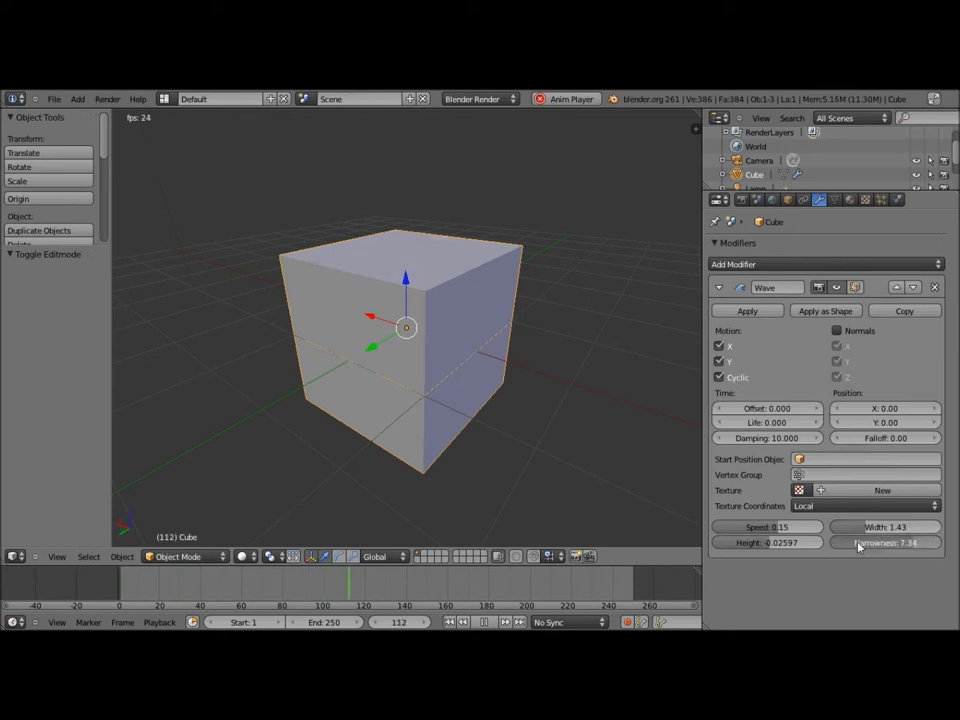
# - Settle the wave at Height 0.88, Width 1.49 and Narrowness 5.98
pyautogui.moveTo(766, 542)
pyautogui.mouseDown()
pyautogui.moveTo(874, 546)
pyautogui.moveTo(929, 527)
pyautogui.moveTo(906, 540)
pyautogui.mouseUp()
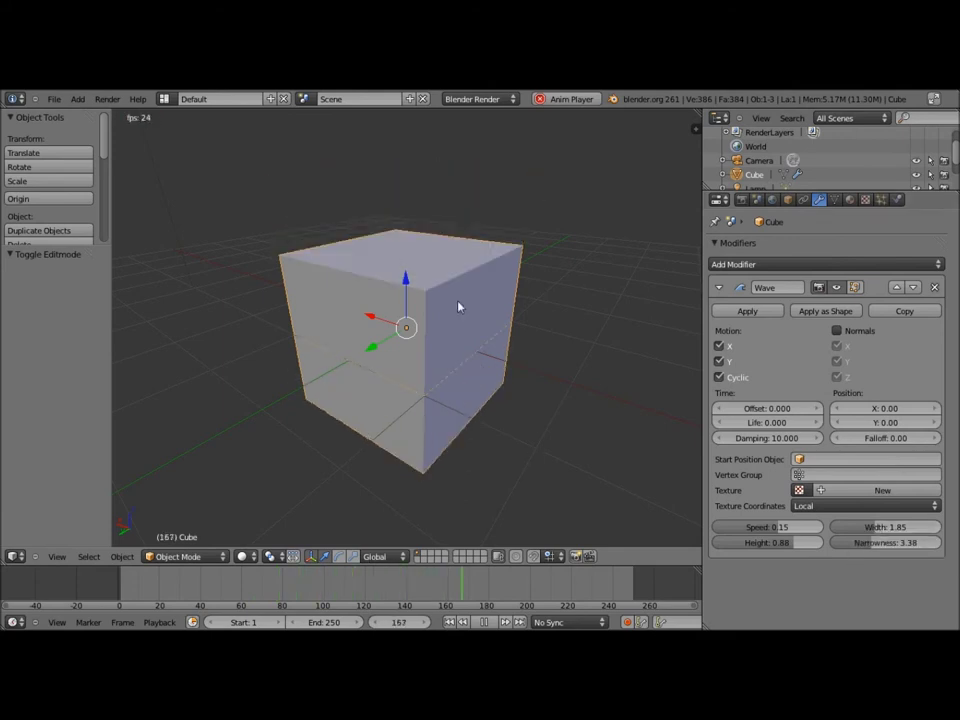
pyautogui.moveTo(879, 527)
pyautogui.mouseDown()
pyautogui.moveTo(955, 540)
pyautogui.moveTo(791, 568)
pyautogui.mouseUp()
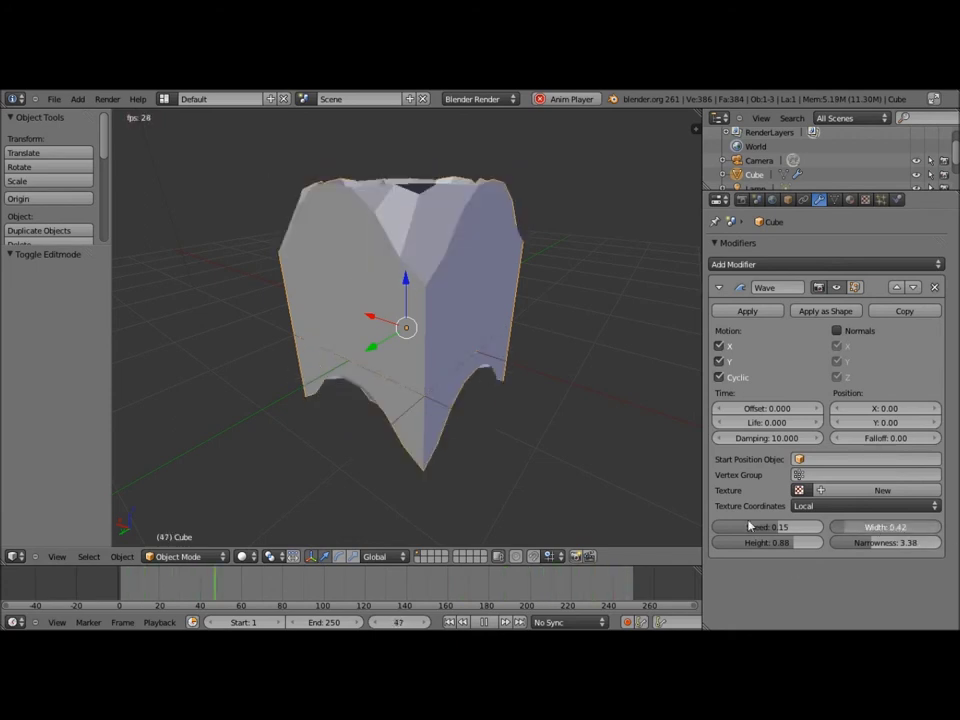
pyautogui.moveTo(912, 538); pyautogui.dragTo(880, 536)
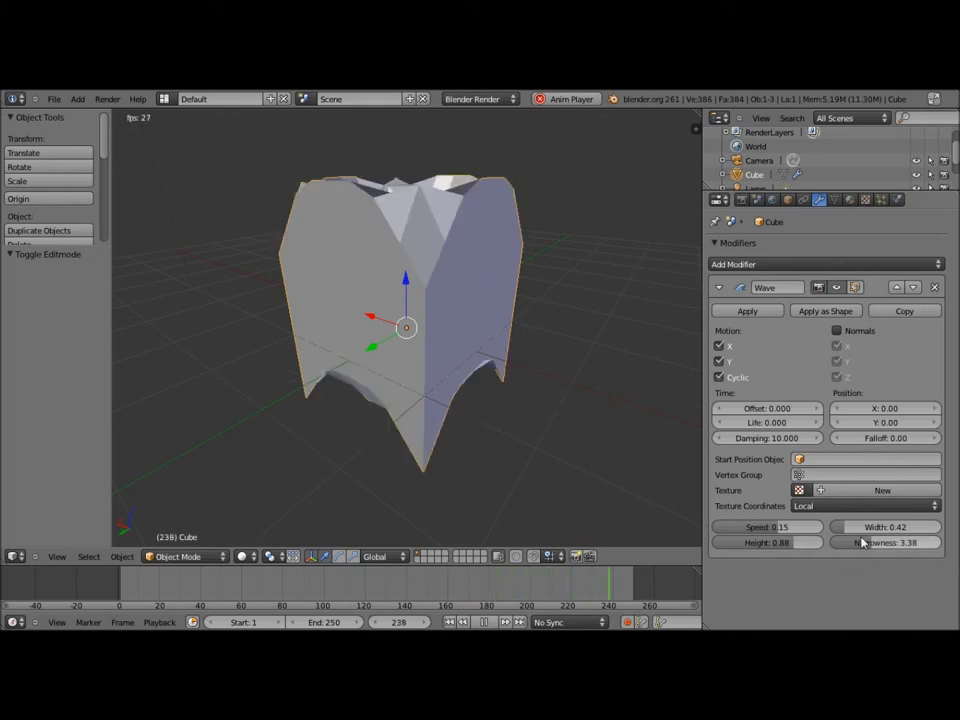
pyautogui.moveTo(875, 530); pyautogui.dragTo(922, 534)
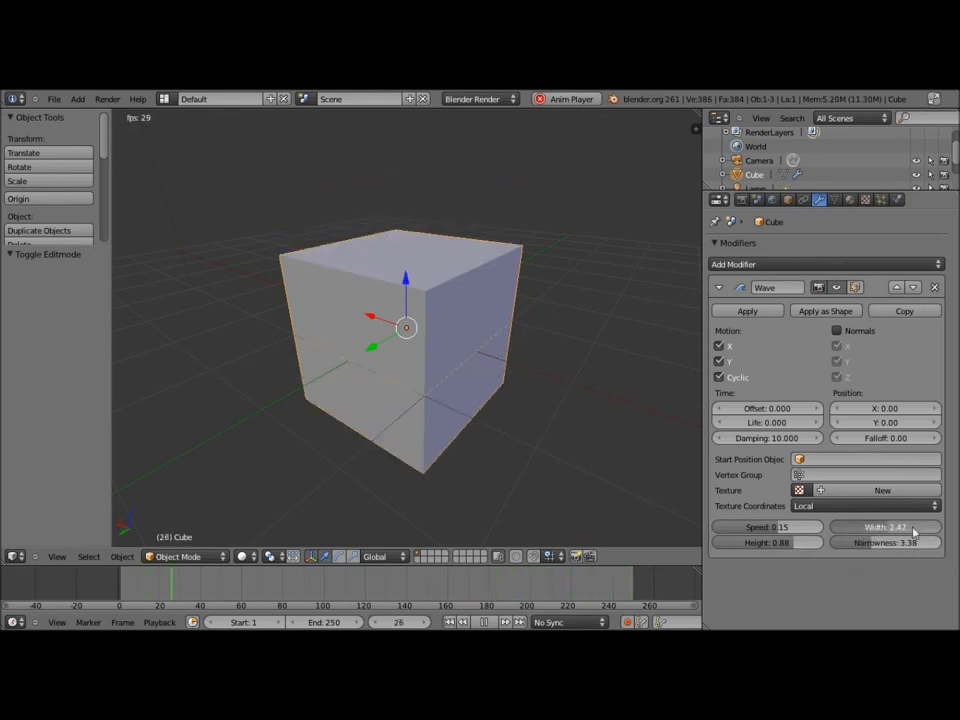
pyautogui.moveTo(922, 534)
pyautogui.mouseDown()
pyautogui.moveTo(897, 534)
pyautogui.moveTo(910, 534)
pyautogui.mouseUp()
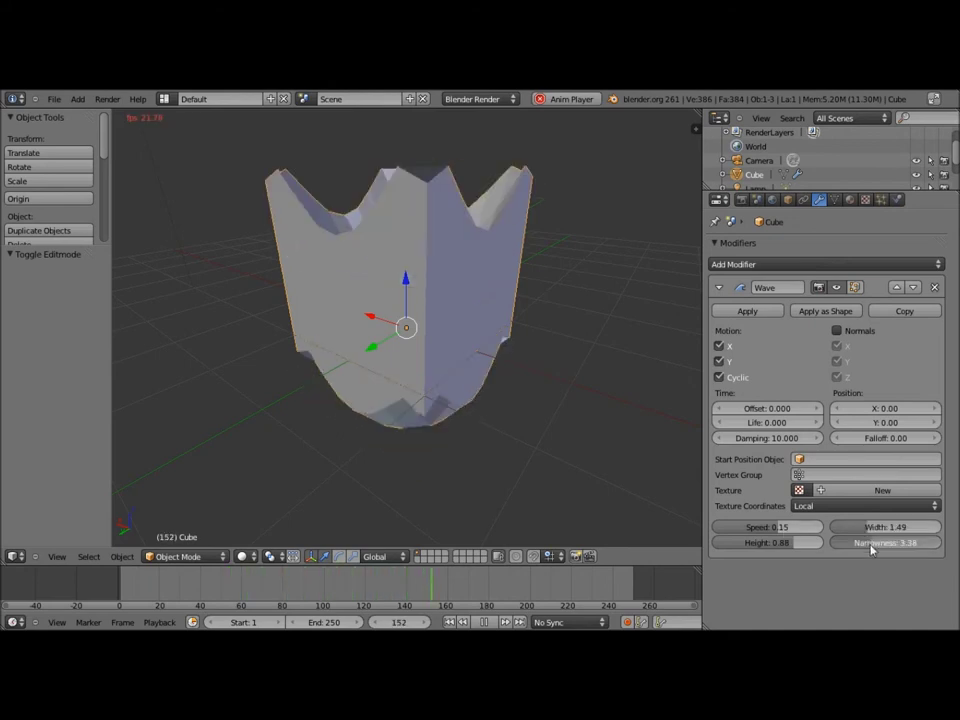
pyautogui.moveTo(871, 548); pyautogui.dragTo(908, 546)
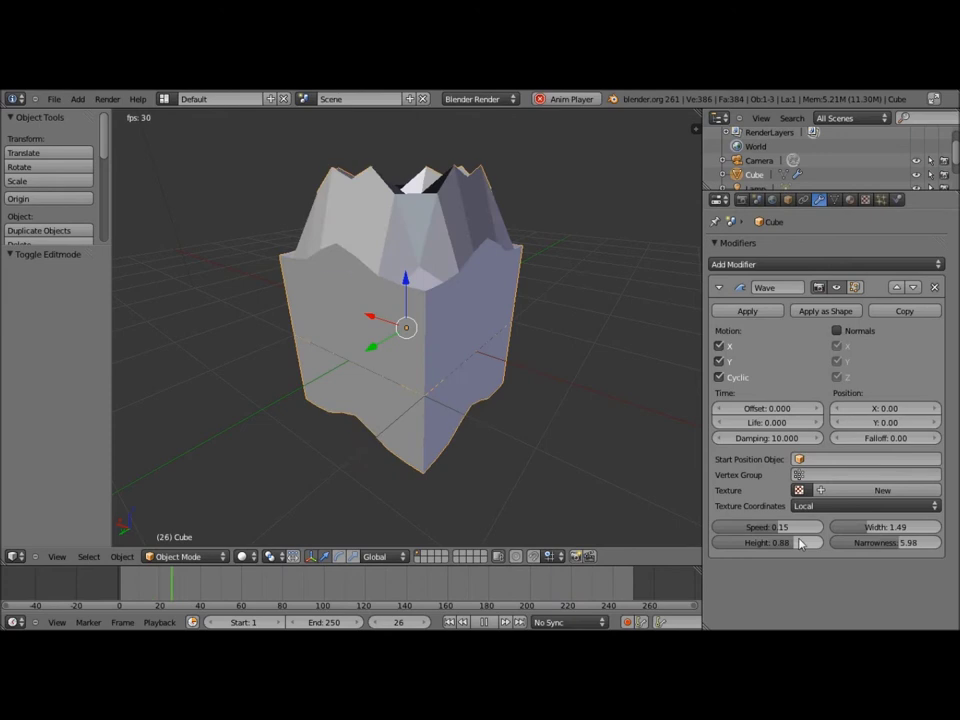
# - Make the texture a Clouds type and assign Tex to the cube's Wave modifier
pyautogui.click(866, 200)
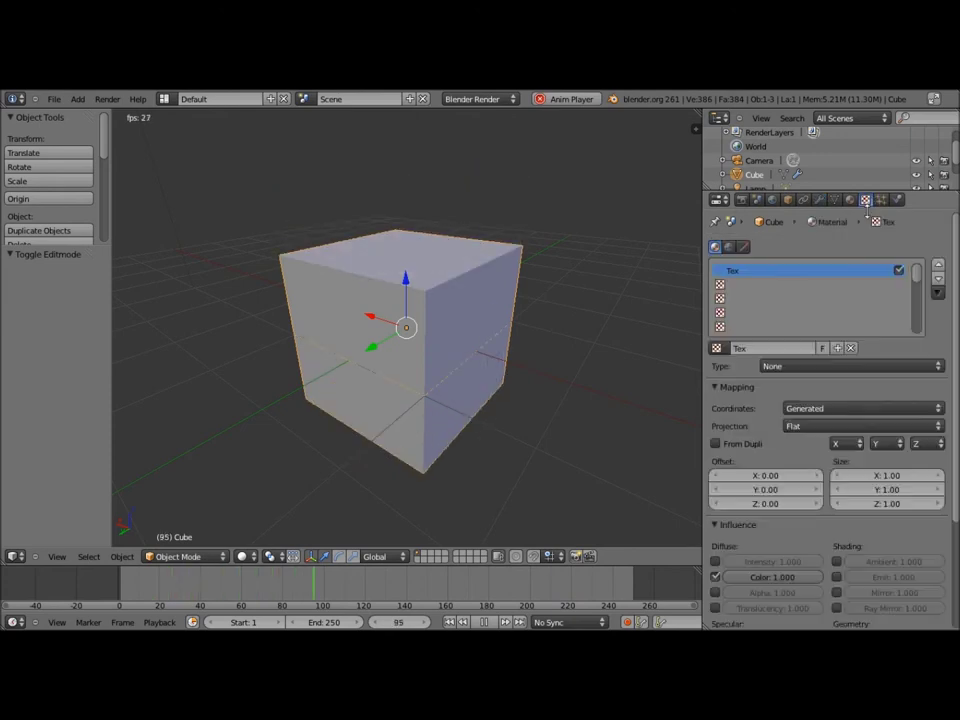
pyautogui.click(875, 369)
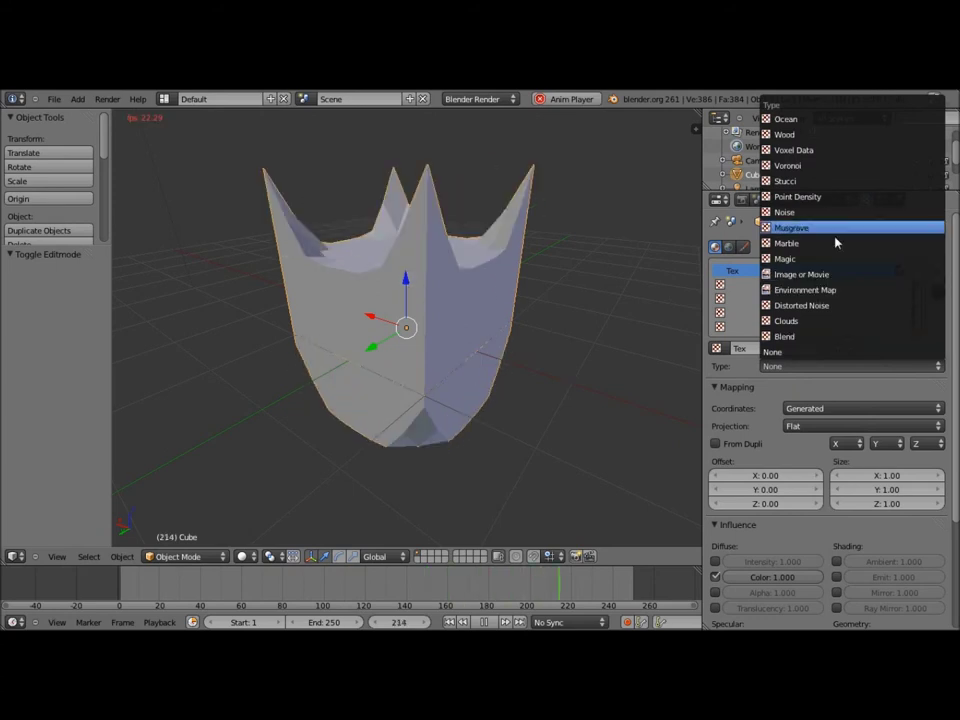
pyautogui.click(836, 322)
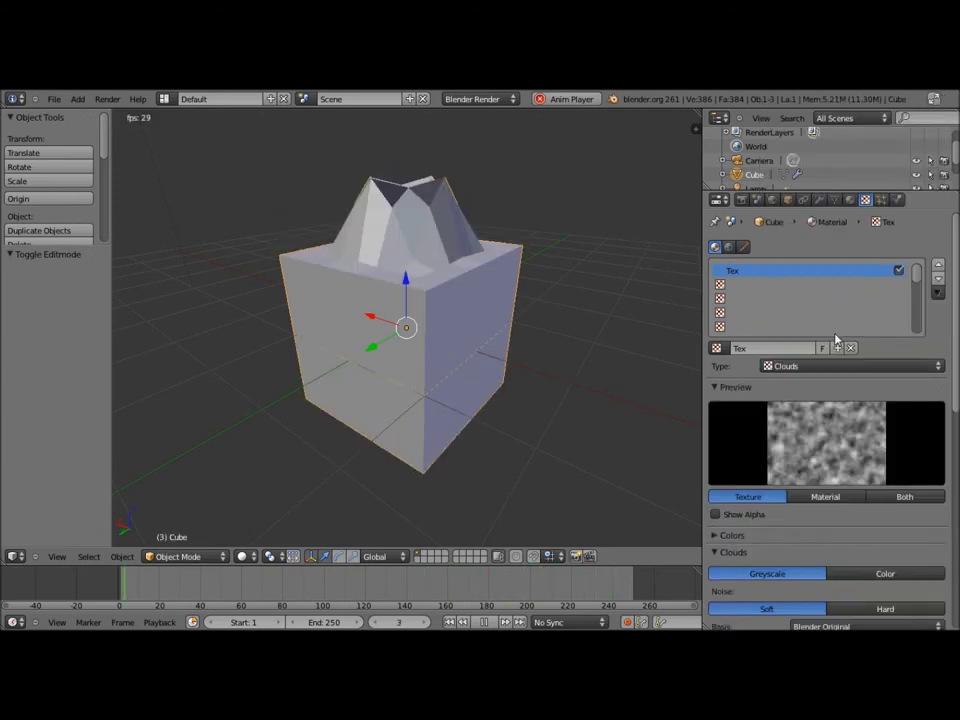
pyautogui.click(850, 199)
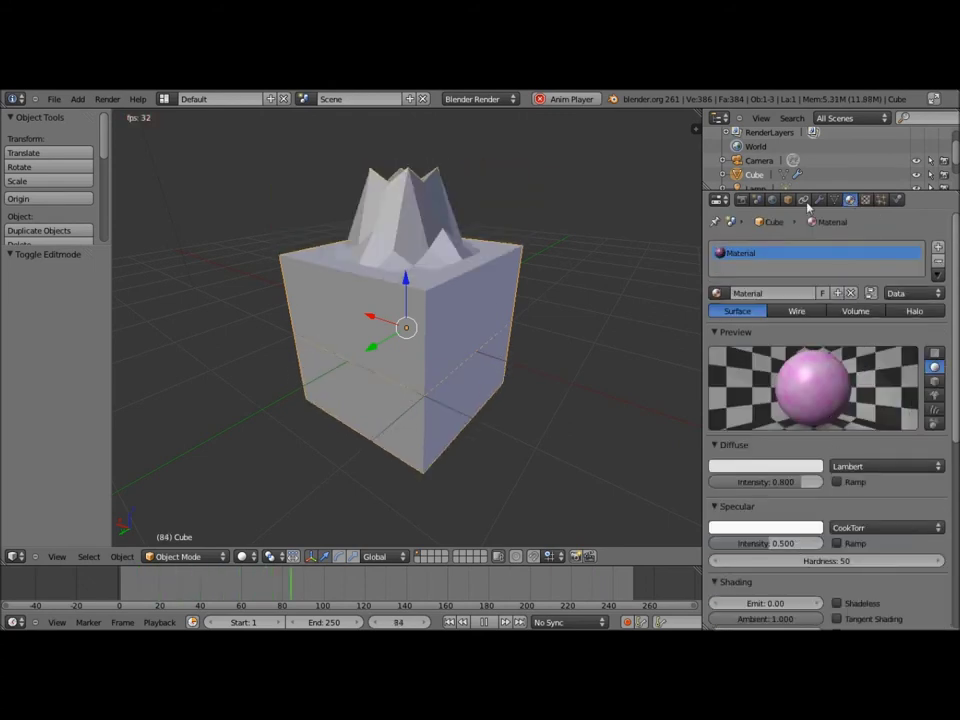
pyautogui.click(819, 199)
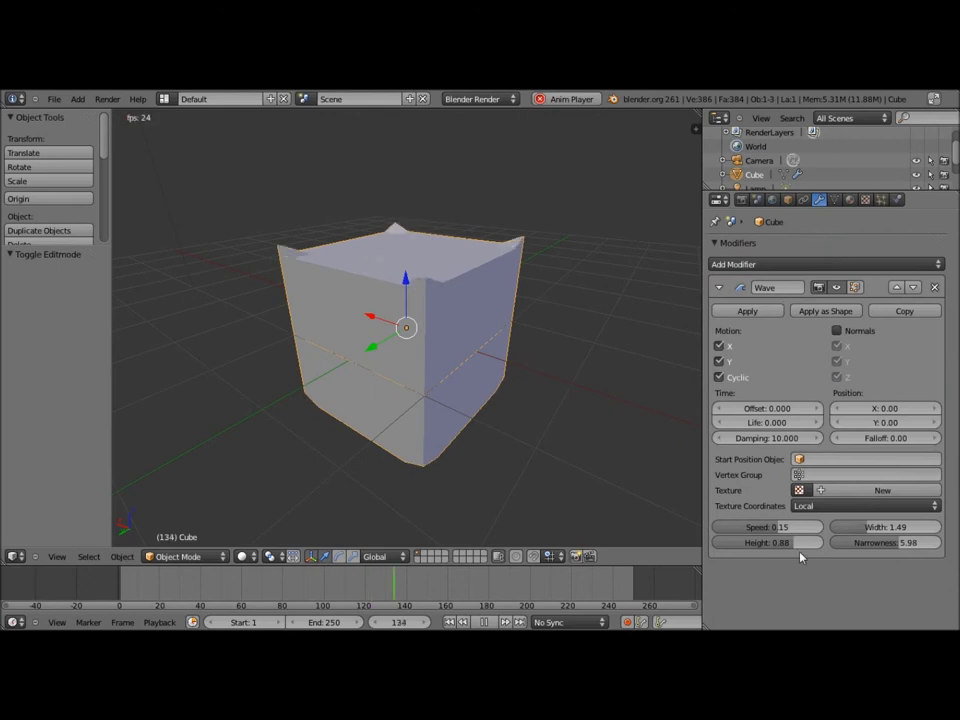
pyautogui.click(799, 490)
pyautogui.click(822, 341)
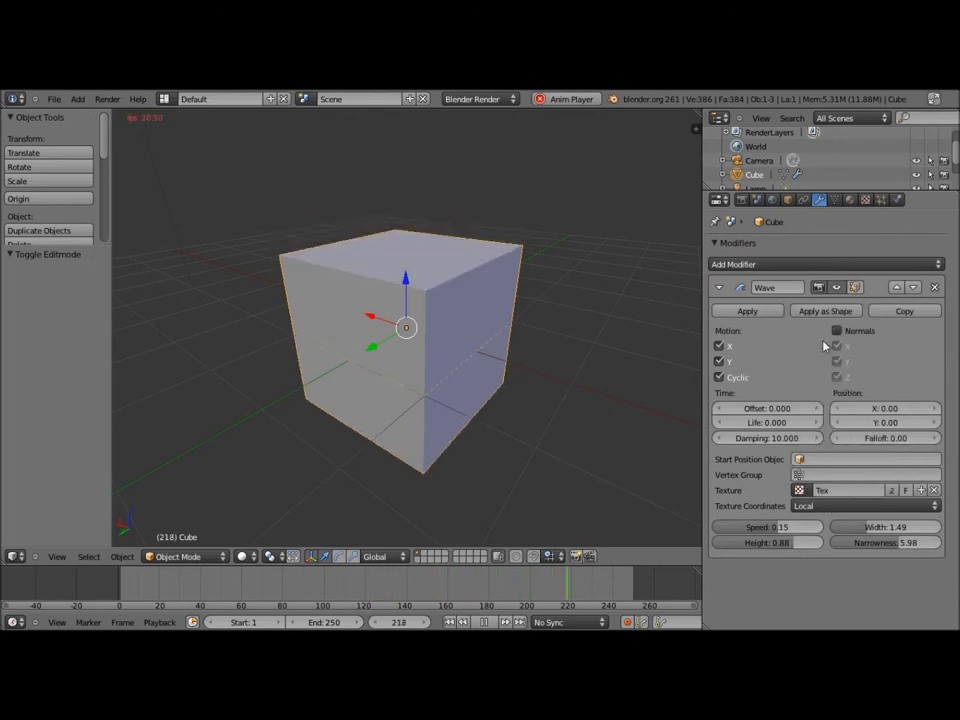
# - Delete the cube from the scene
pyautogui.click(799, 490)
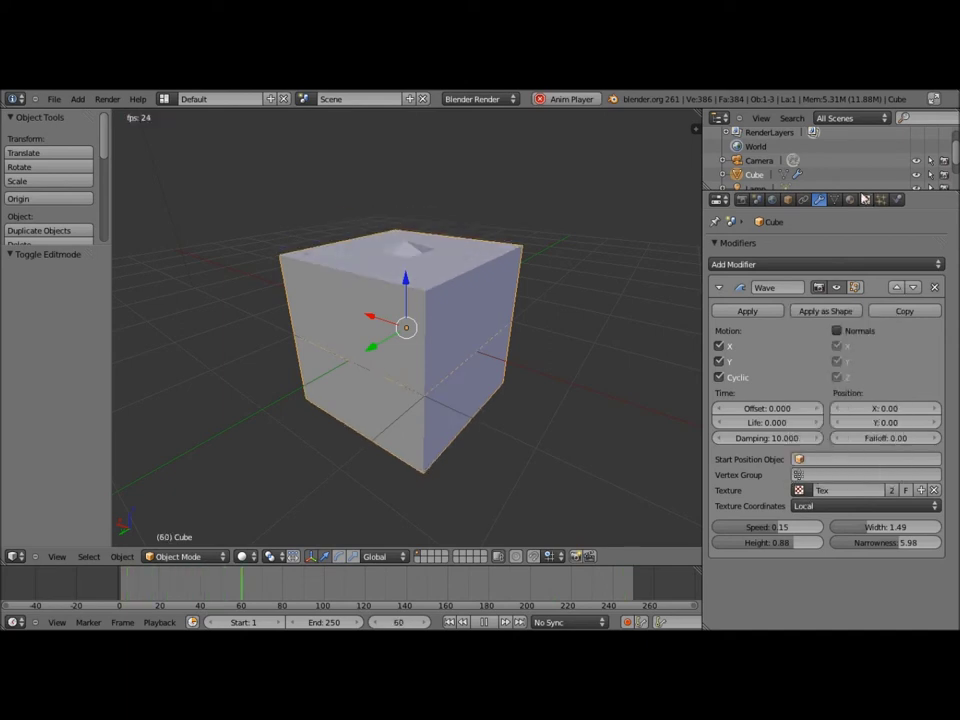
pyautogui.click(866, 199)
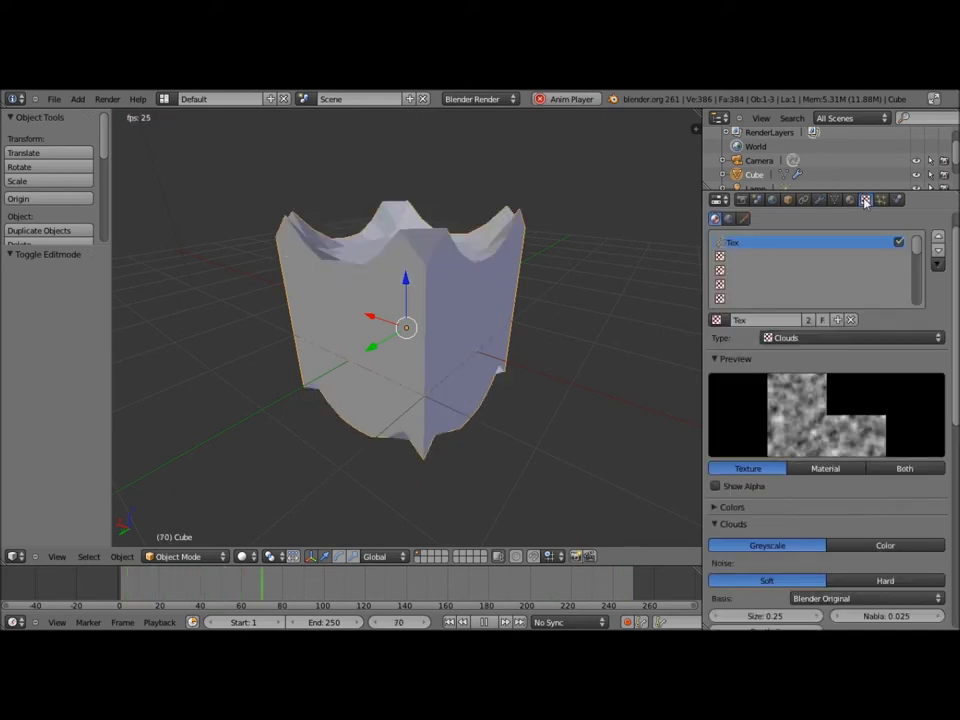
pyautogui.press('x')
pyautogui.click(477, 337)
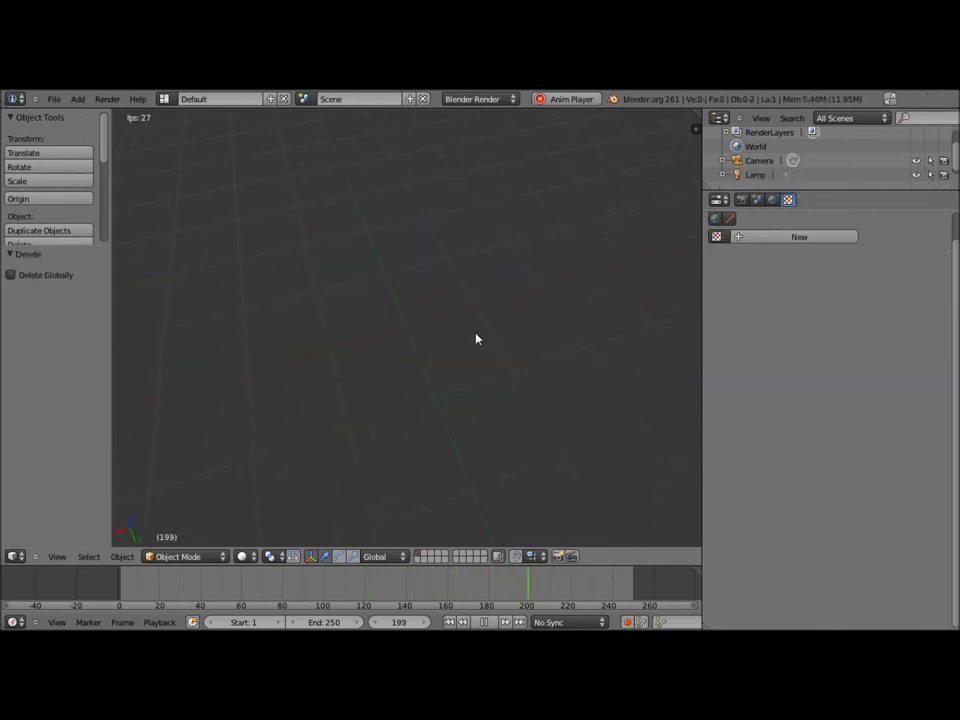
# - Add a trial plane, delete it, and orbit the view to locate the 3D cursor
pyautogui.click(75, 100)
pyautogui.click(170, 52)
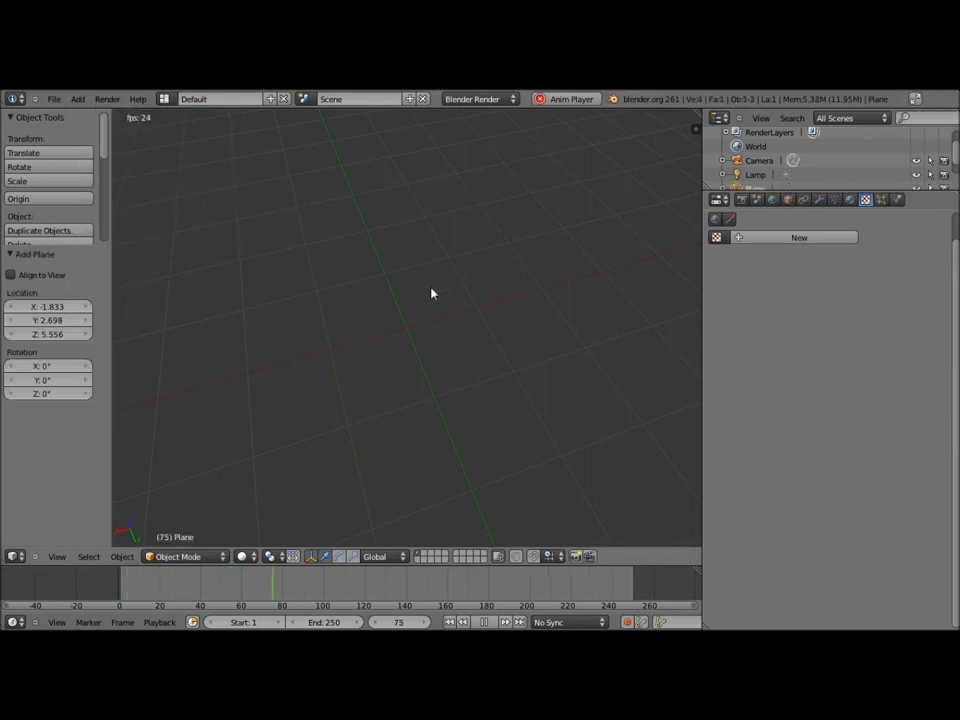
pyautogui.scroll(-5, 360, 290)
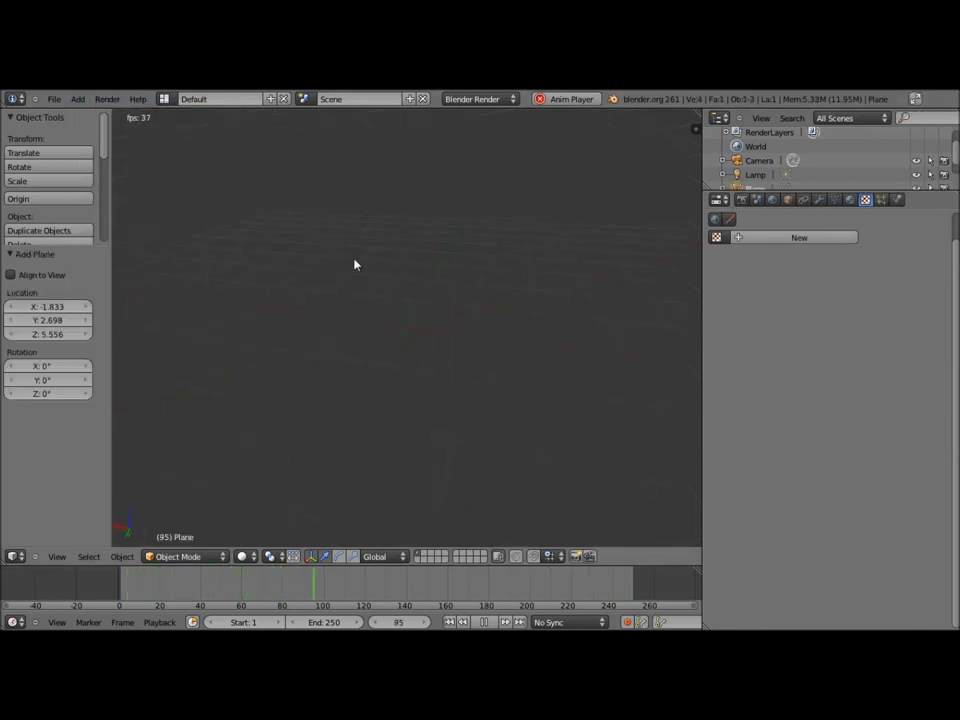
pyautogui.press('x')
pyautogui.click(368, 361)
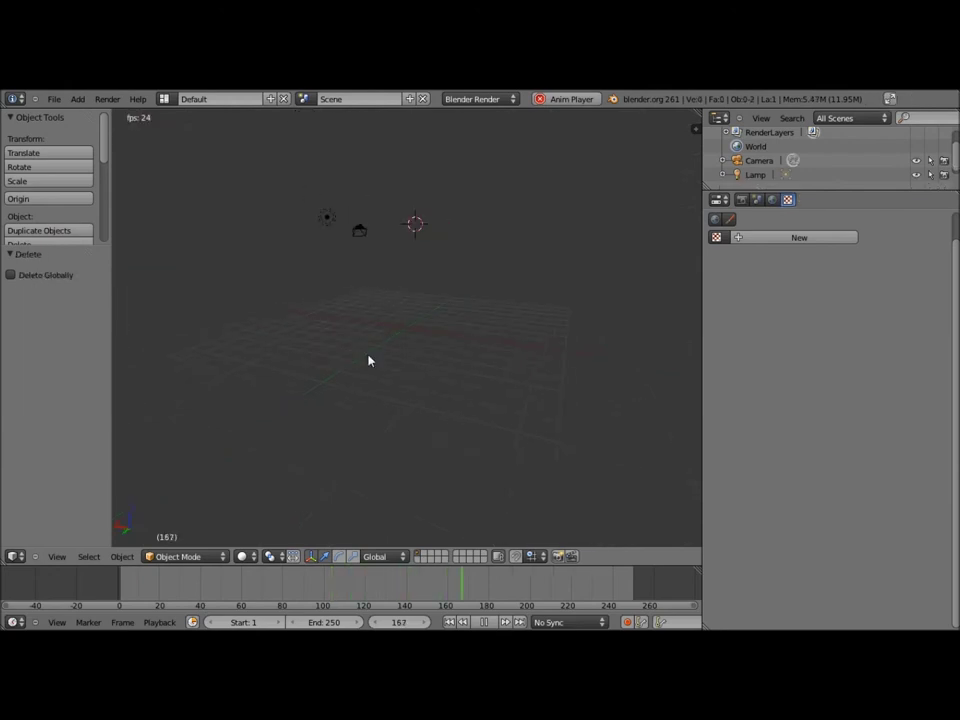
pyautogui.press('KP_4')
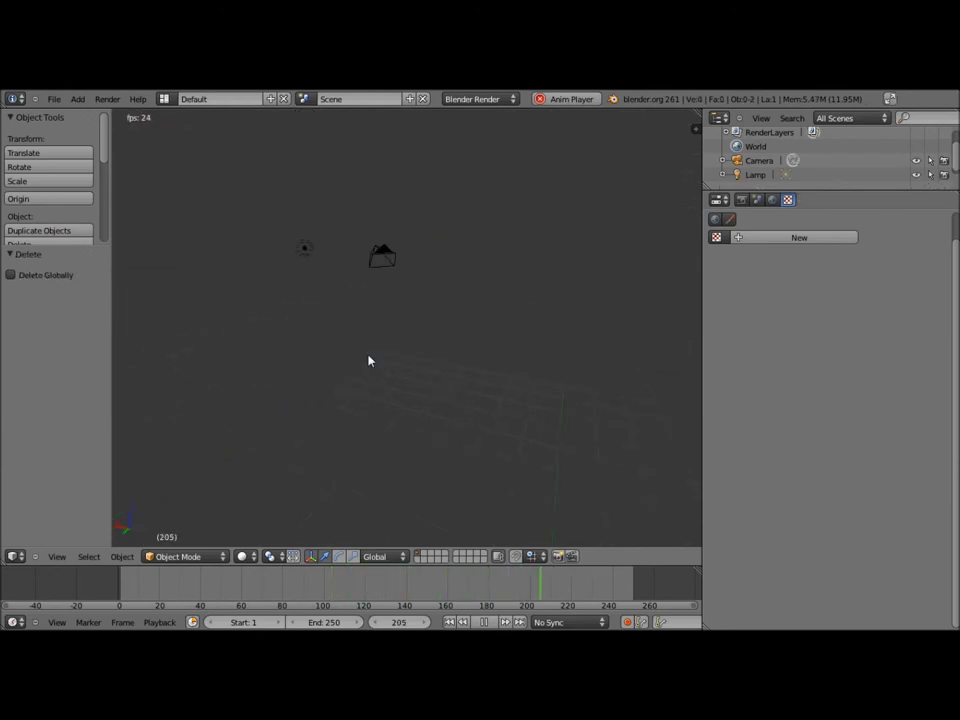
pyautogui.press('KP_8')
pyautogui.press('KP_4')
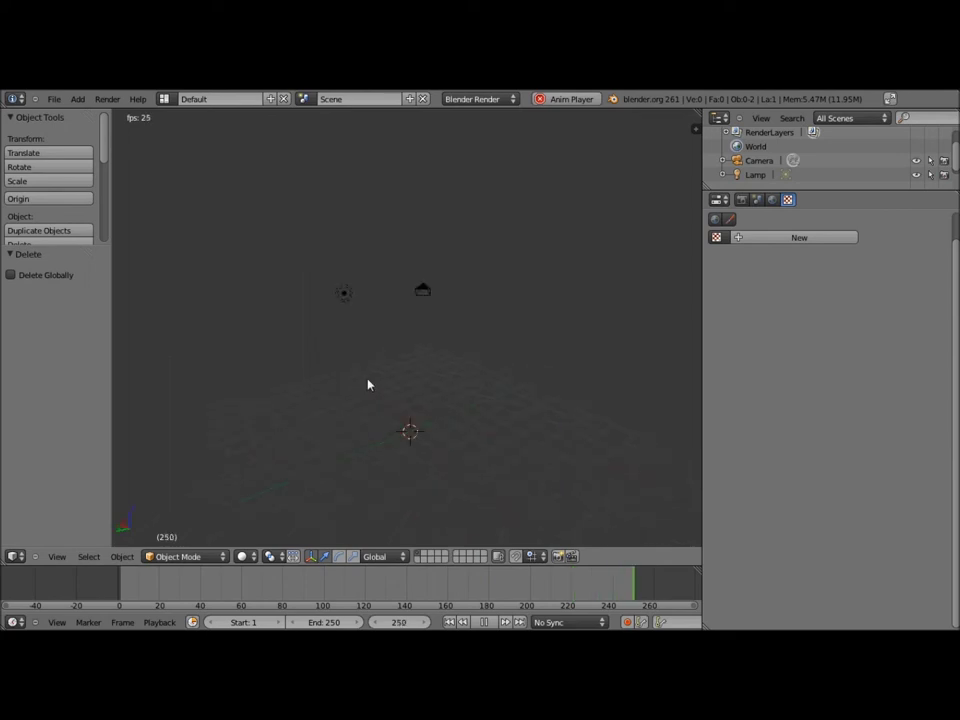
# - Add a plane at the 3D cursor, scale it to 2.740, and enter Edit Mode
pyautogui.click(78, 99)
pyautogui.moveTo(89, 113)
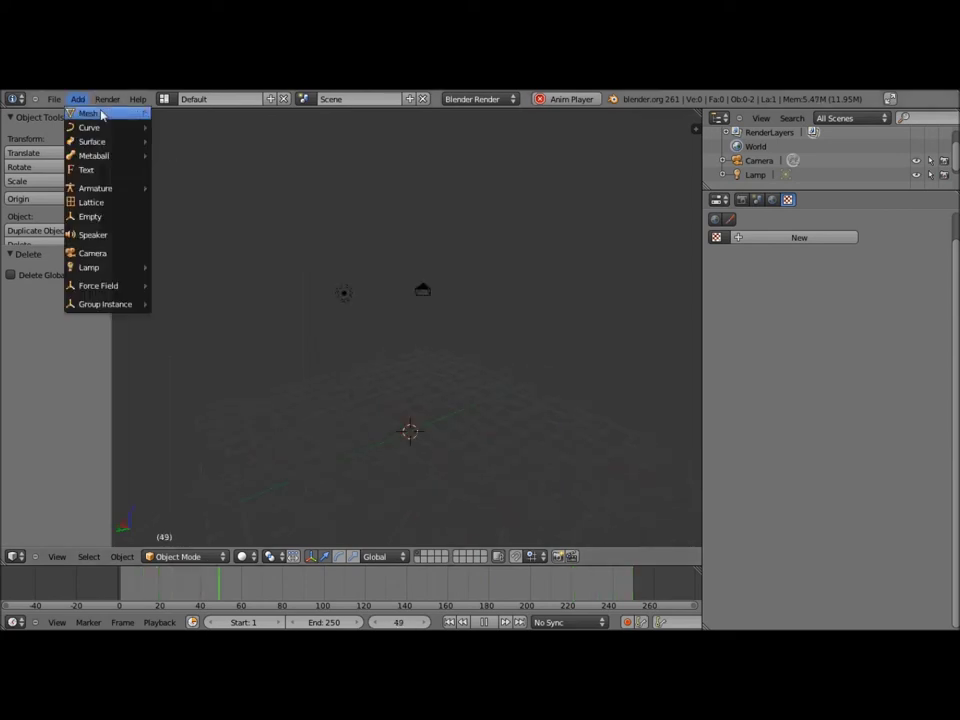
pyautogui.click(170, 111)
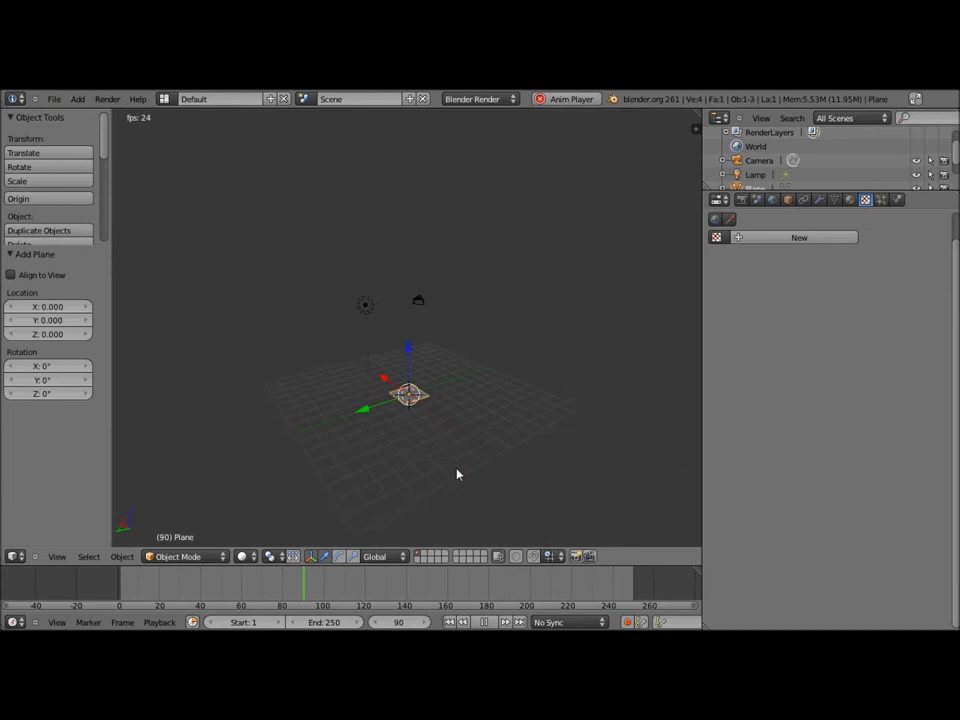
pyautogui.press('s')
pyautogui.click(534, 454)
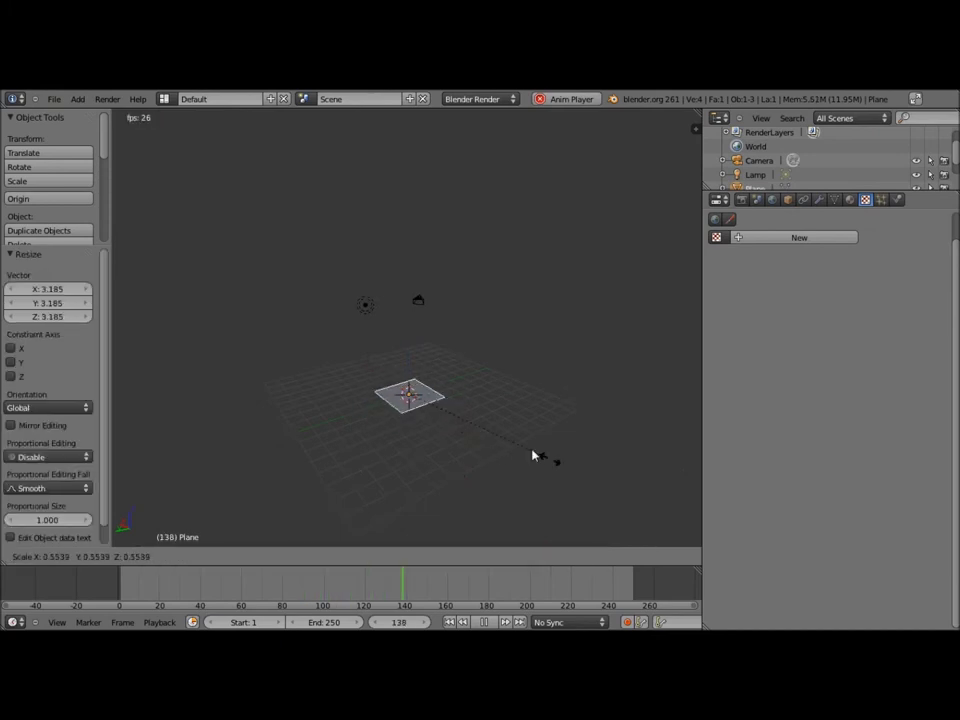
pyautogui.press('s')
pyautogui.click(563, 468)
pyautogui.press('s')
pyautogui.click(605, 485)
pyautogui.press('s')
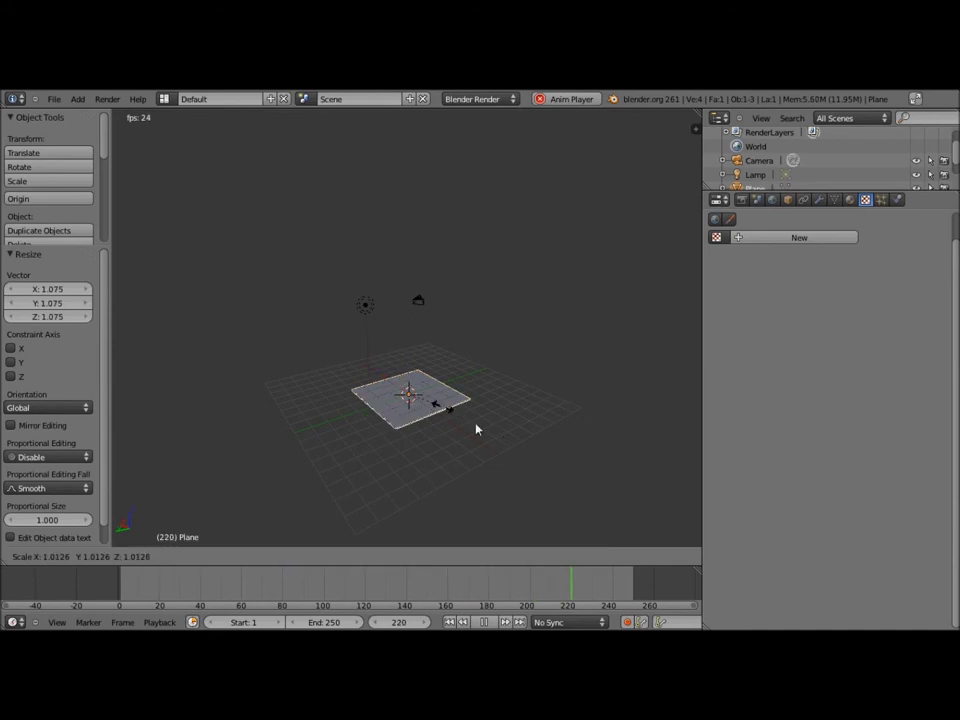
pyautogui.click(499, 438)
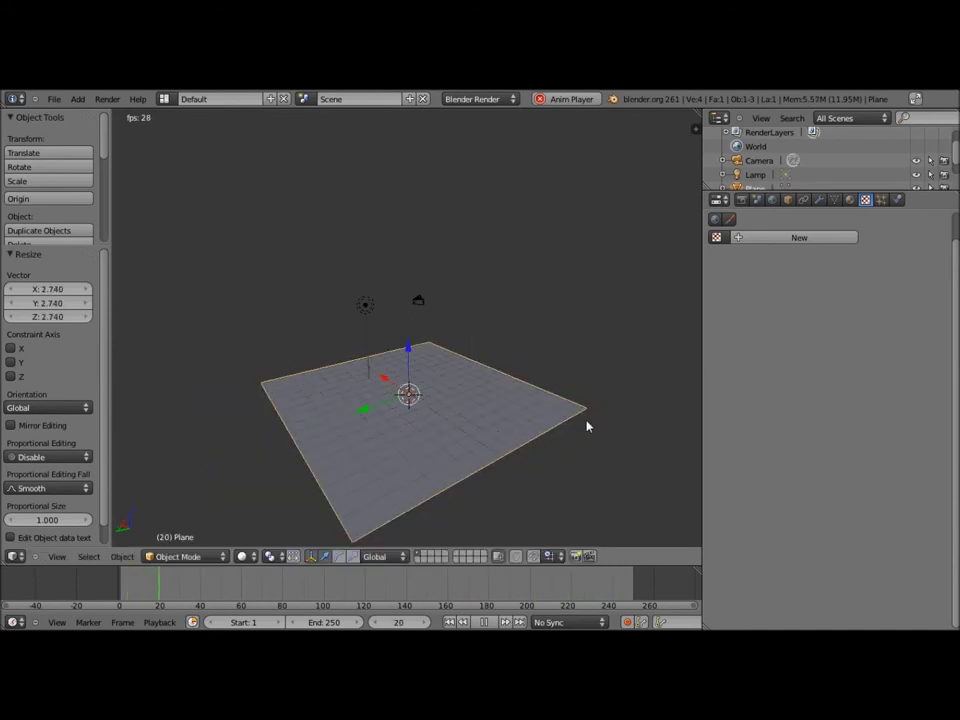
pyautogui.press('Tab')
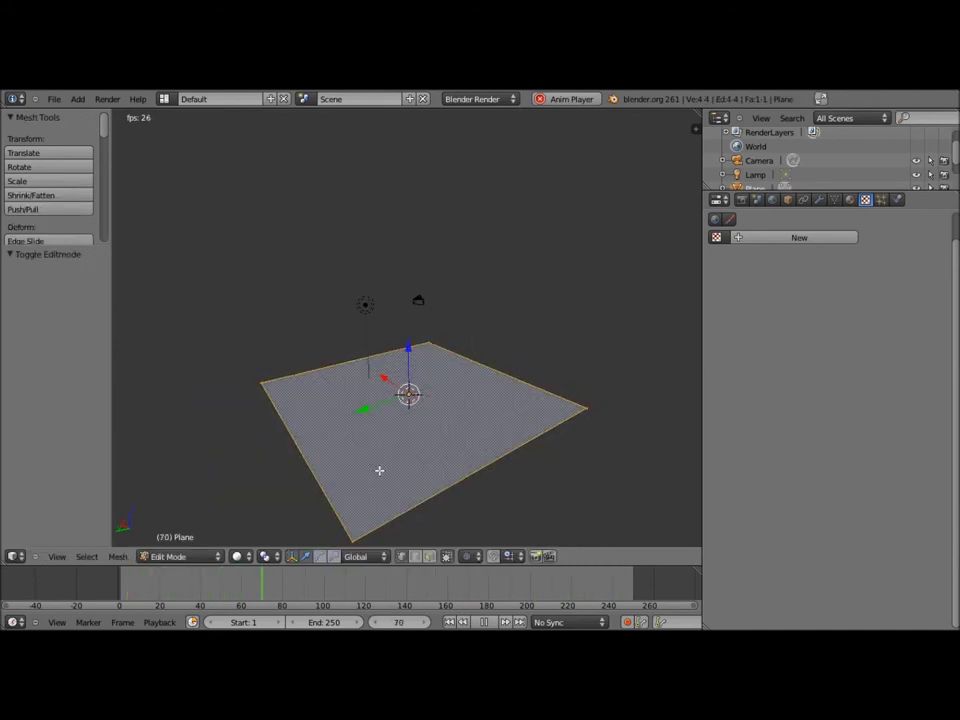
# - Subdivide the plane with 7 cuts and return to Object Mode
pyautogui.press('w')
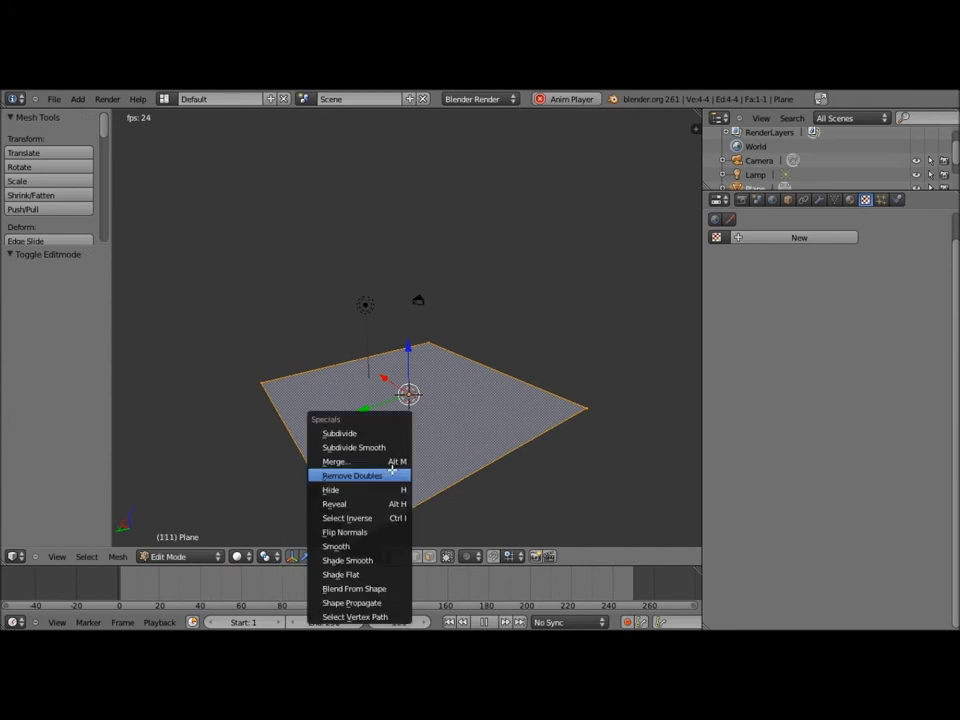
pyautogui.click(378, 432)
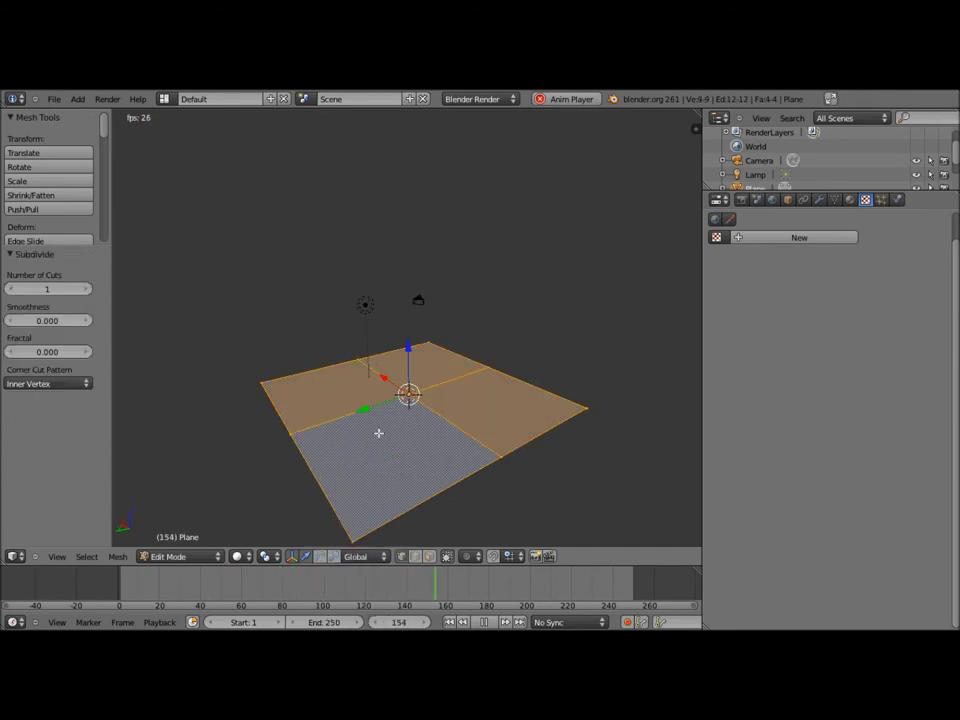
pyautogui.click(89, 290)
pyautogui.click(89, 290)
pyautogui.click(89, 290)
pyautogui.click(89, 290)
pyautogui.click(89, 290)
pyautogui.click(89, 290)
pyautogui.click(89, 290)
pyautogui.click(89, 290)
pyautogui.click(89, 290)
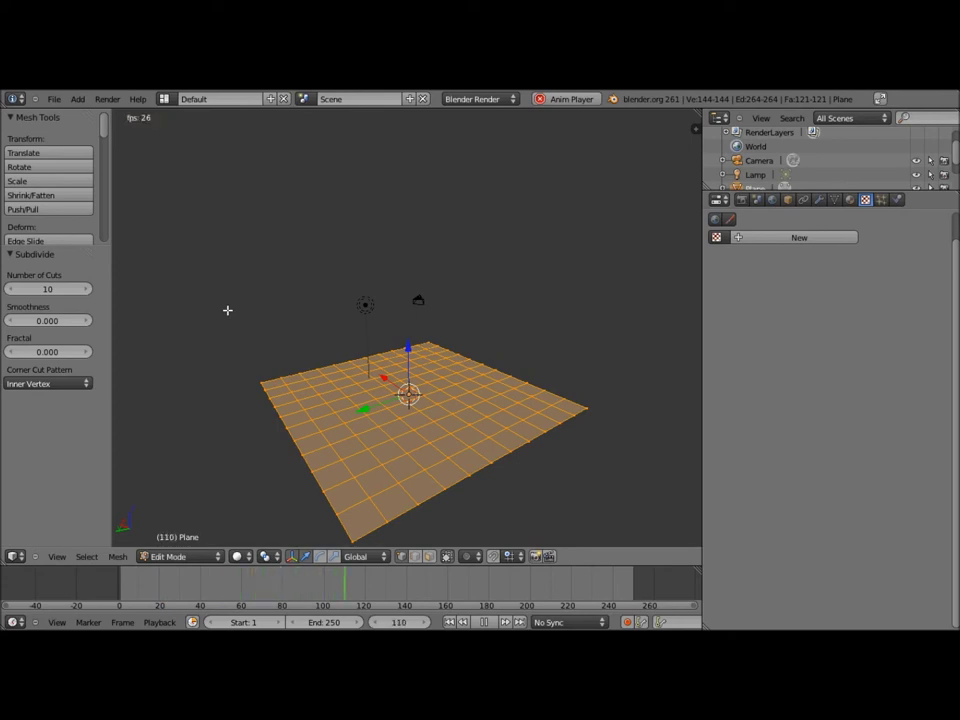
pyautogui.press('Tab')
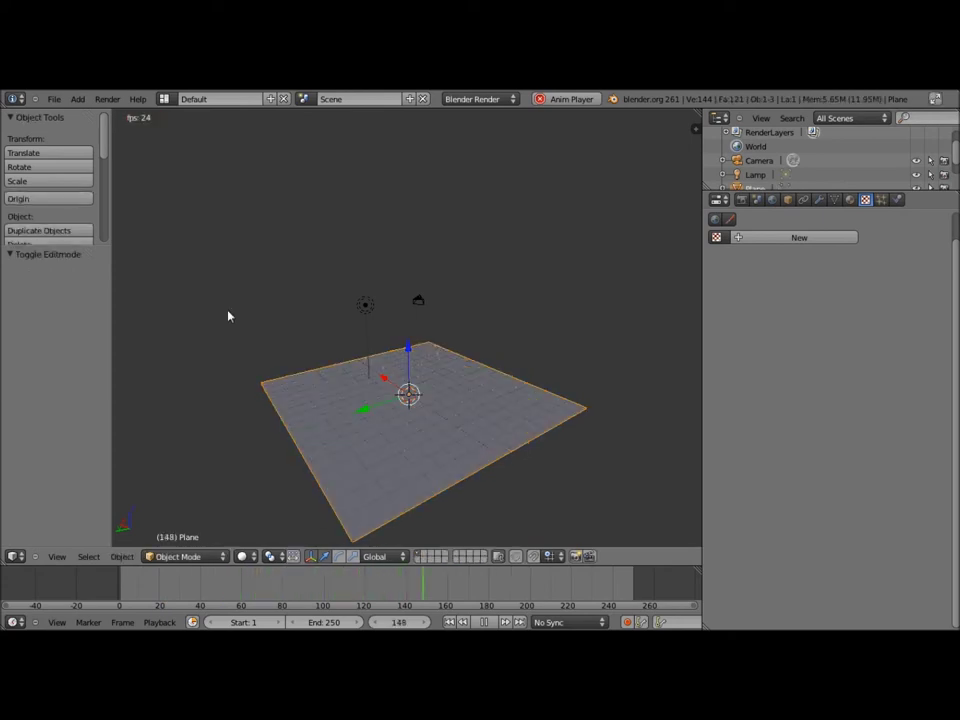
# - Subdivide the plane again with 4 cuts, reaching 3,136 vertices, back in Object Mode
pyautogui.click(819, 200)
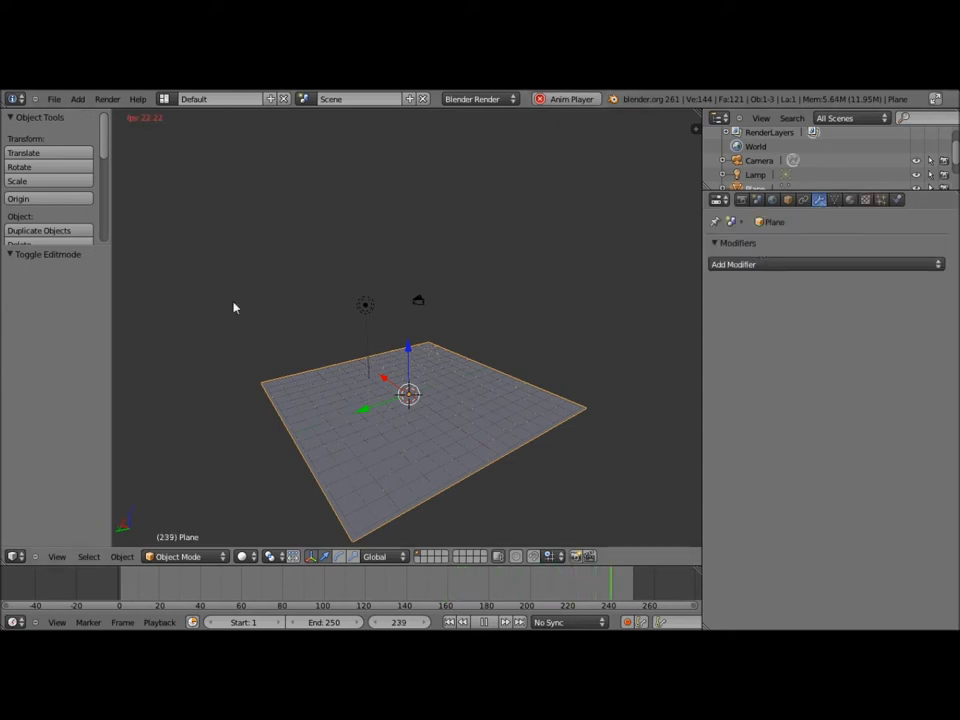
pyautogui.press('Tab')
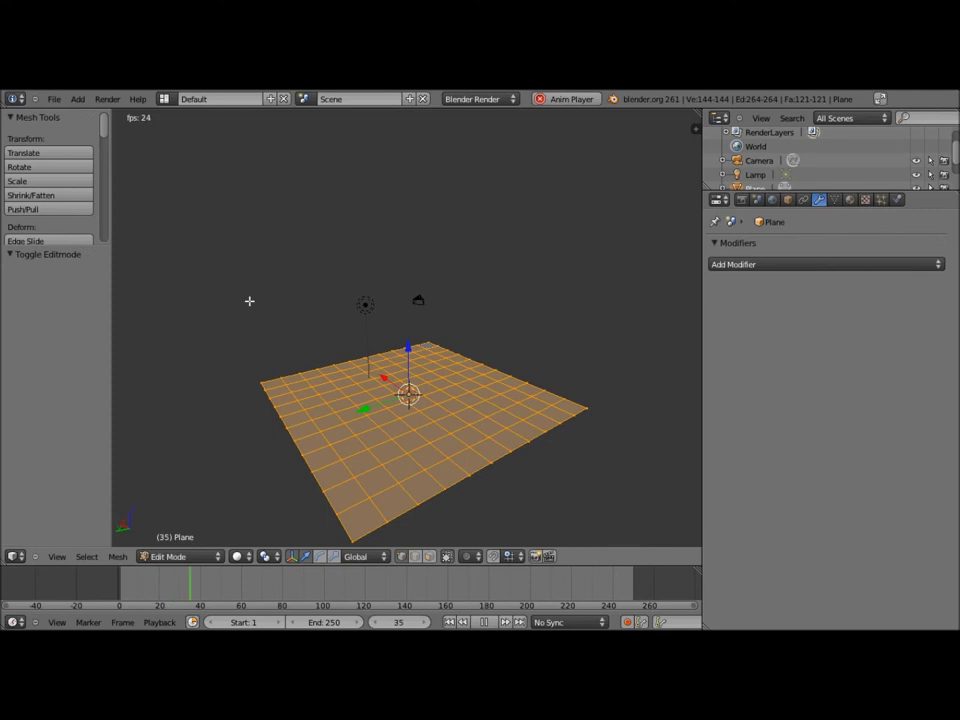
pyautogui.press('w')
pyautogui.click(263, 301)
pyautogui.click(87, 289)
pyautogui.click(87, 289)
pyautogui.click(87, 289)
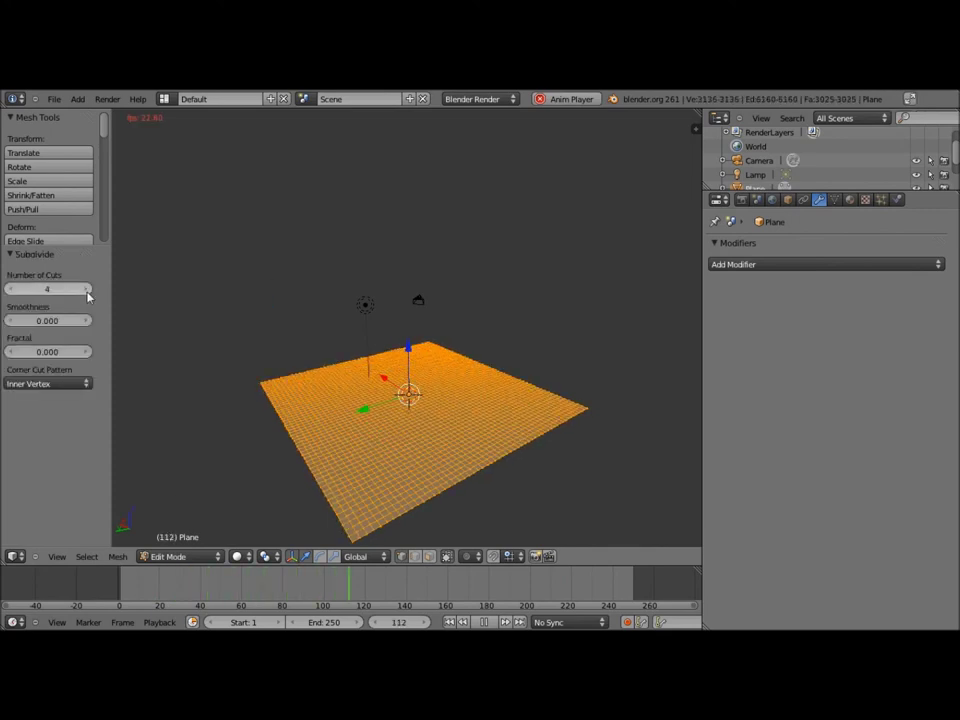
pyautogui.press('Tab')
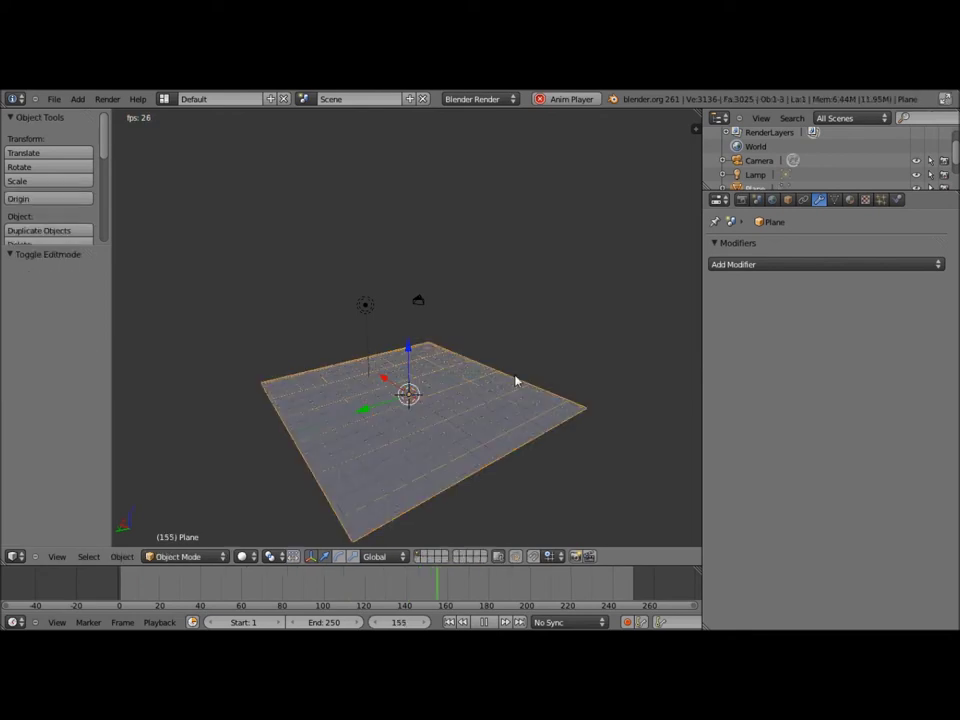
pyautogui.click(774, 264)
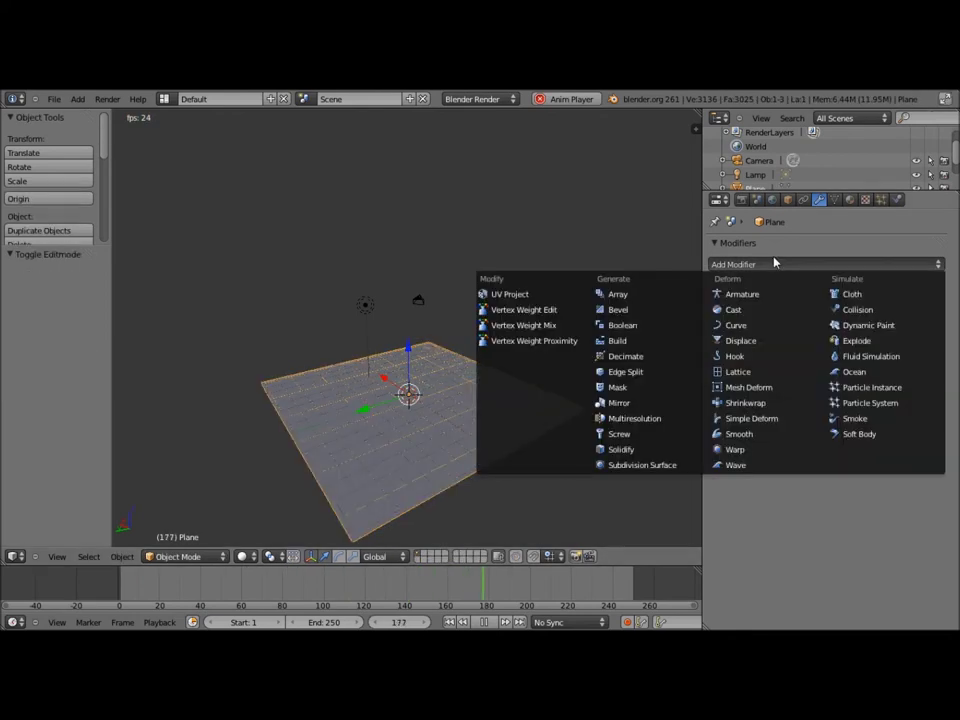
# - Add a Wave modifier to the plane and lower its Speed to 0.08117
pyautogui.click(738, 464)
pyautogui.moveTo(471, 431)
pyautogui.mouseDown(button='middle')
pyautogui.moveTo(549, 424)
pyautogui.moveTo(409, 428)
pyautogui.mouseUp(button='middle')
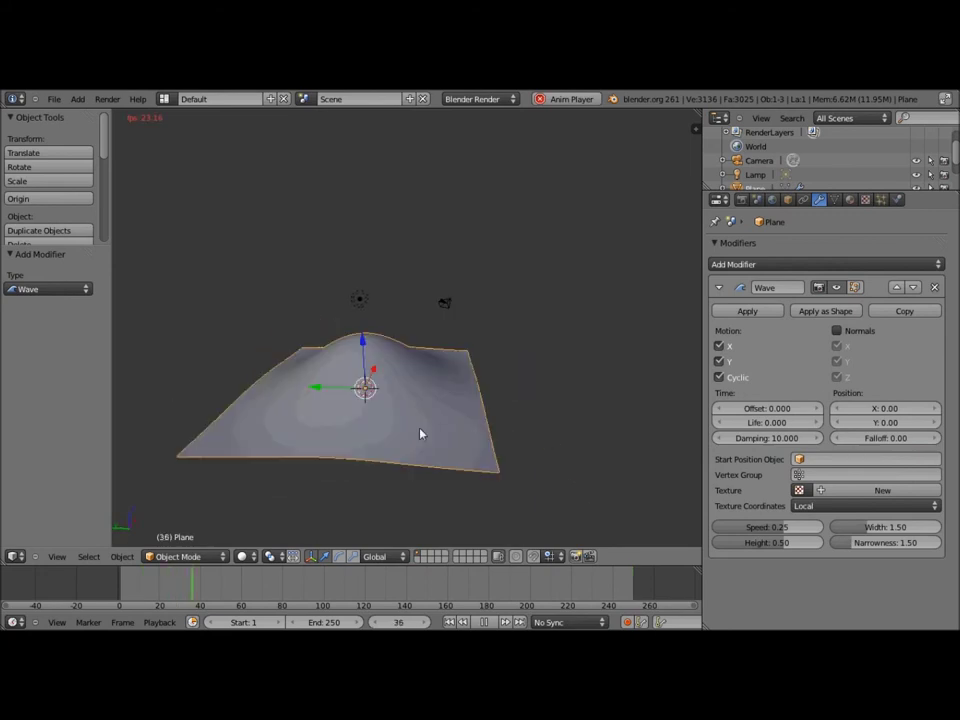
pyautogui.moveTo(797, 529); pyautogui.dragTo(790, 538)
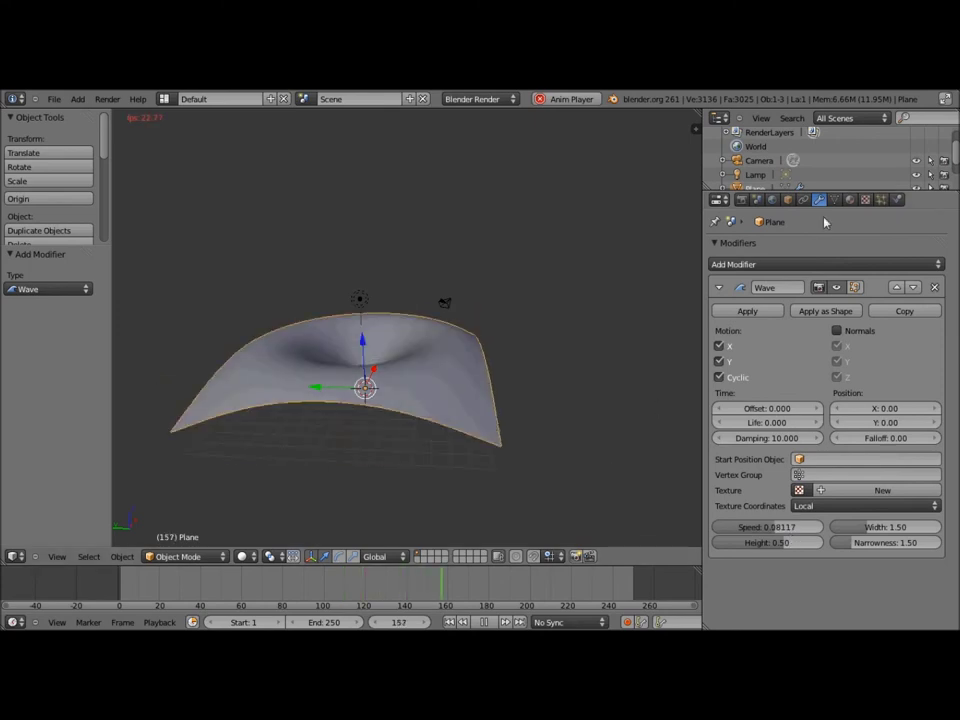
pyautogui.click(866, 200)
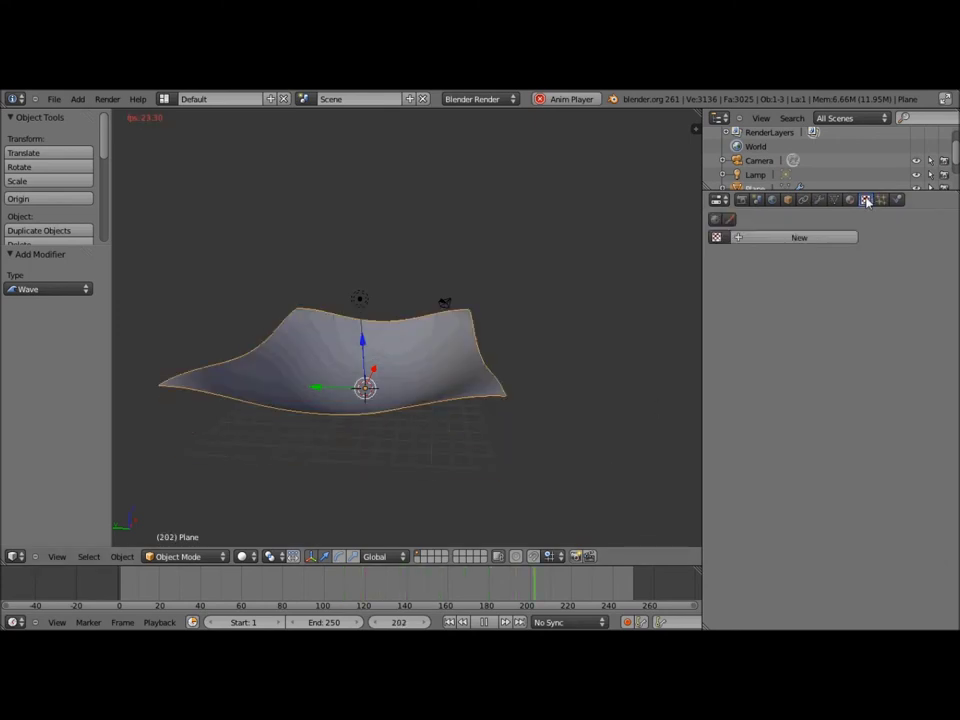
# - Create a new Clouds texture, assign Tex to the plane's Wave modifier, and disable Cyclic
pyautogui.click(825, 268)
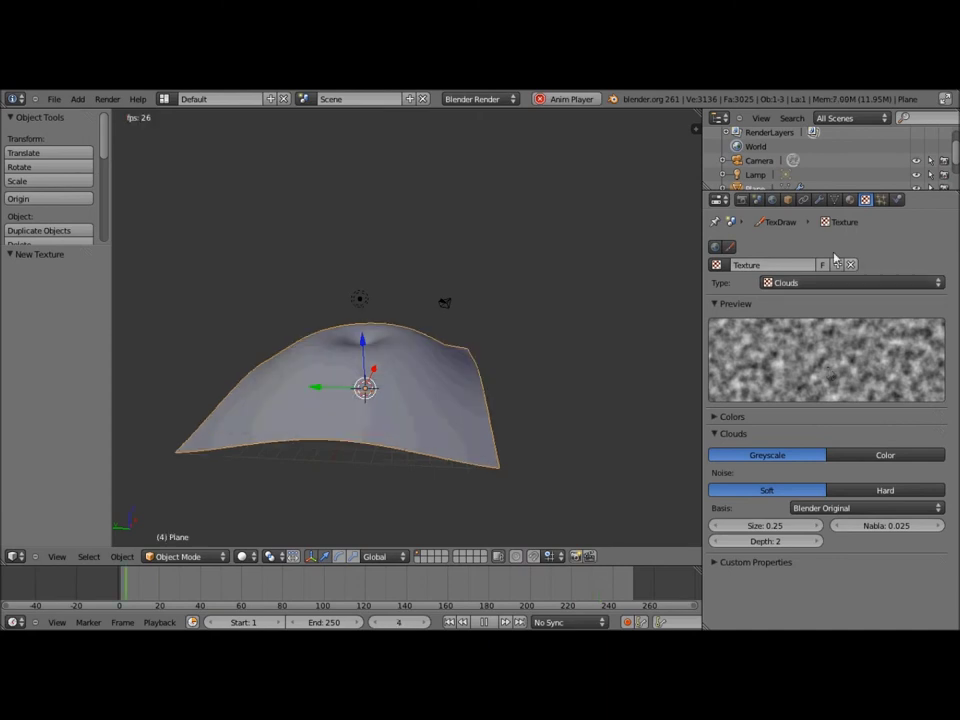
pyautogui.click(819, 200)
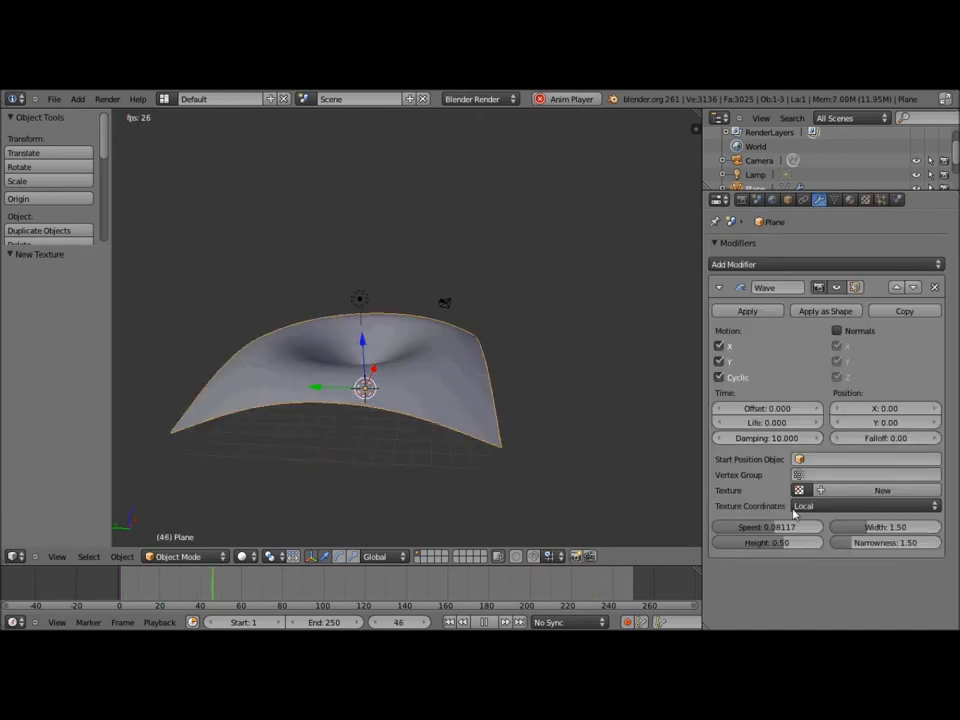
pyautogui.click(799, 490)
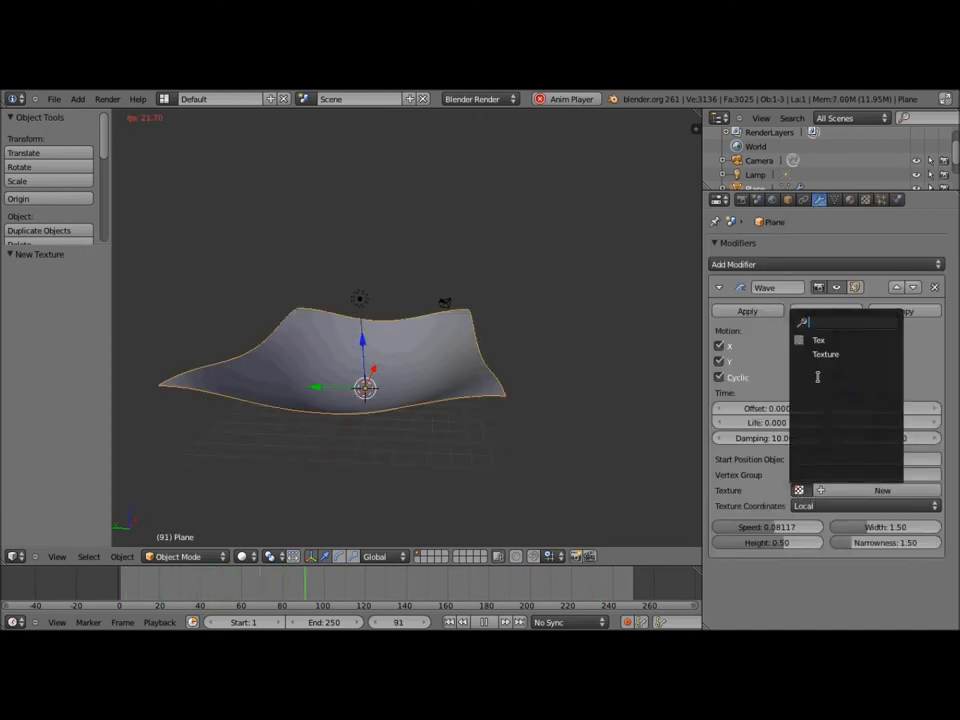
pyautogui.click(830, 340)
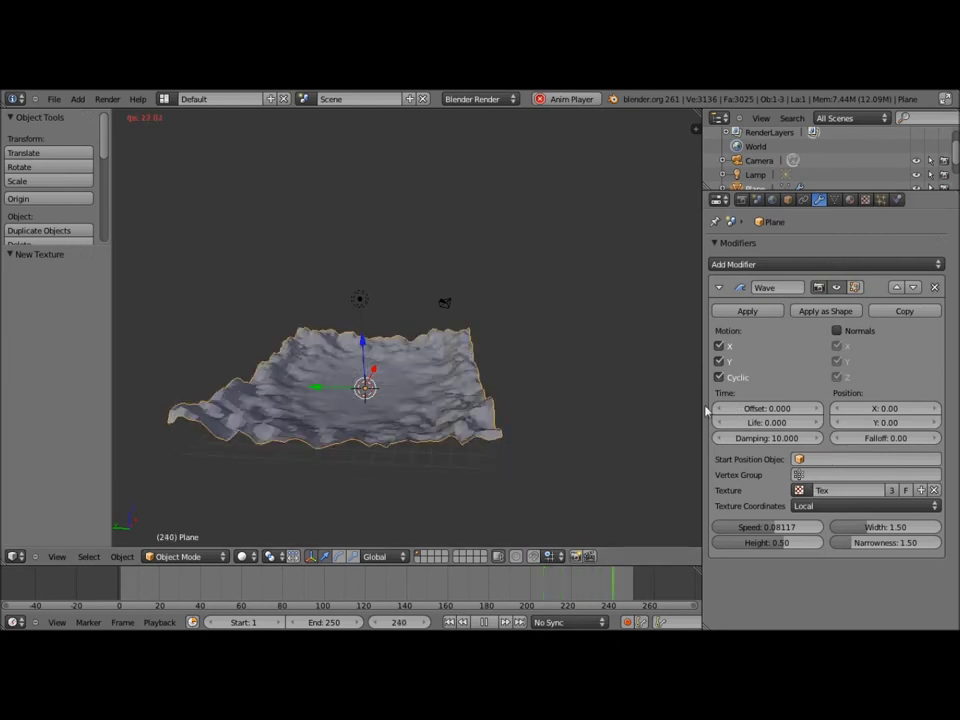
pyautogui.click(719, 378)
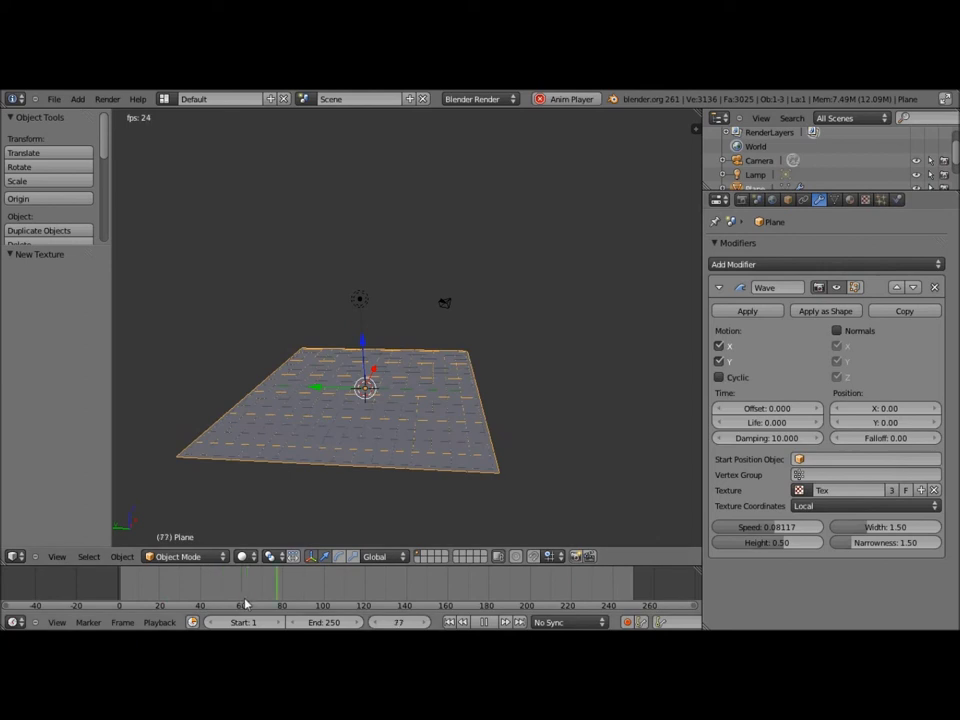
# - Rewind the animation to the first frame and re-enable Cyclic on the Wave modifier
pyautogui.click(77, 598)
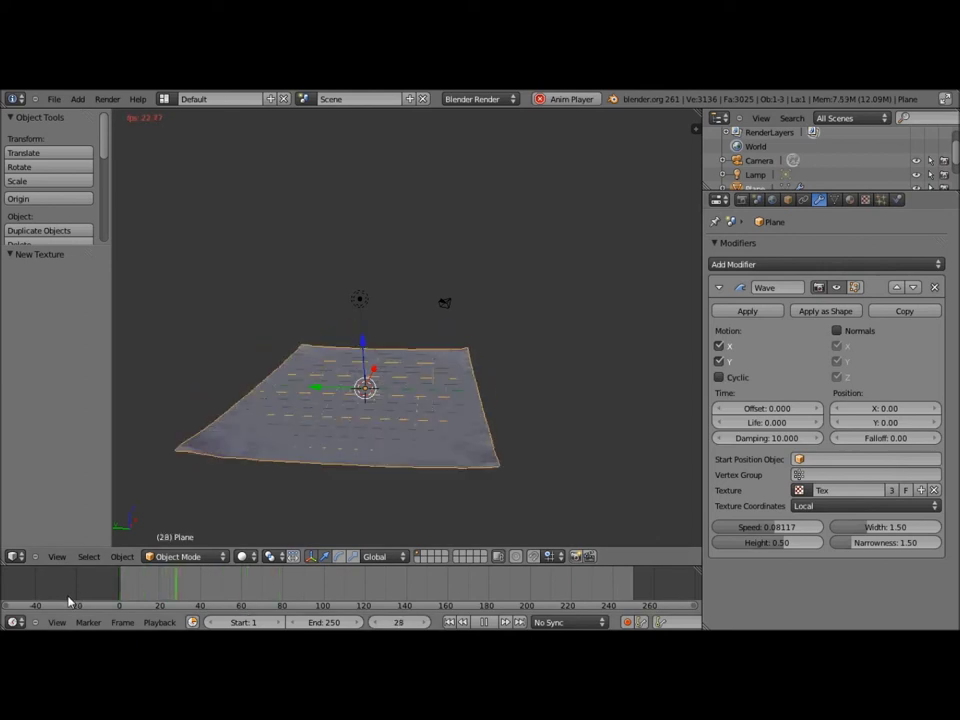
pyautogui.click(720, 376)
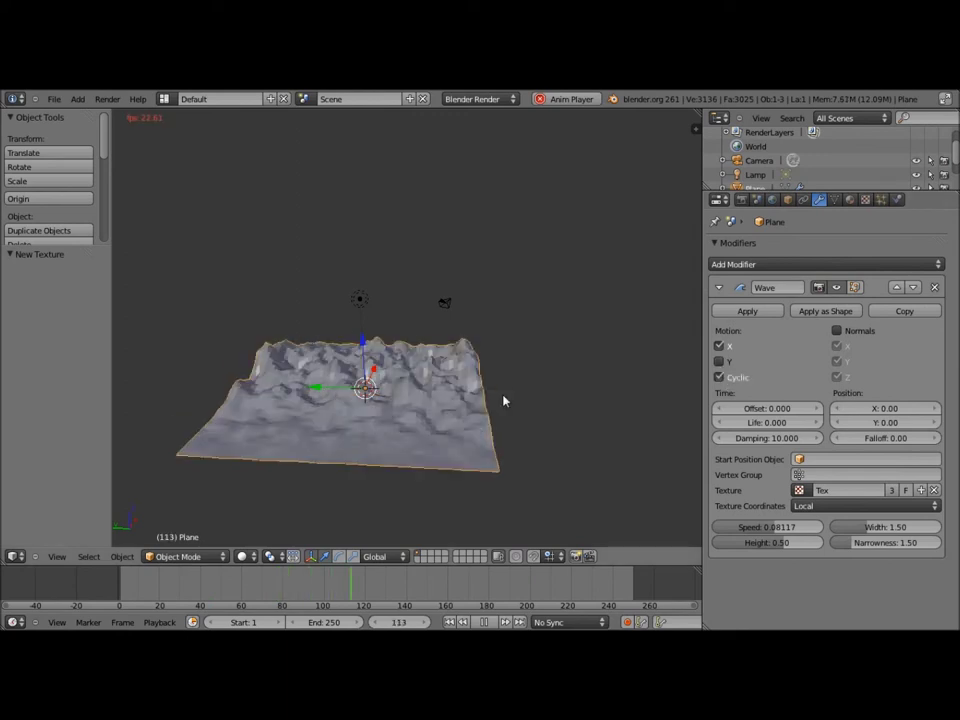
pyautogui.moveTo(506, 399)
pyautogui.mouseDown(button='middle')
pyautogui.moveTo(558, 395)
pyautogui.moveTo(521, 377)
pyautogui.mouseUp(button='middle')
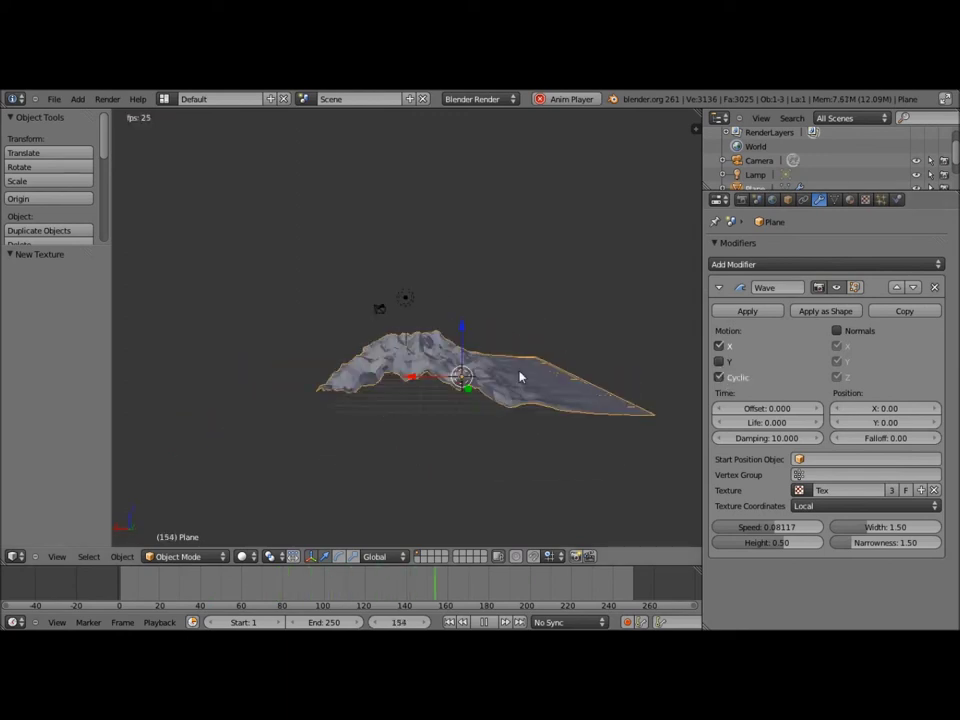
# - Switch off both X and Y wave motion, inspect the rough terrain, then delete the plane
pyautogui.click(724, 346)
pyautogui.click(722, 362)
pyautogui.moveTo(724, 368)
pyautogui.mouseDown(button='middle')
pyautogui.moveTo(583, 392)
pyautogui.moveTo(637, 362)
pyautogui.mouseUp(button='middle')
pyautogui.click(718, 361)
pyautogui.moveTo(384, 446)
pyautogui.mouseDown(button='middle')
pyautogui.moveTo(402, 464)
pyautogui.moveTo(363, 497)
pyautogui.moveTo(452, 433)
pyautogui.moveTo(321, 407)
pyautogui.mouseUp(button='middle')
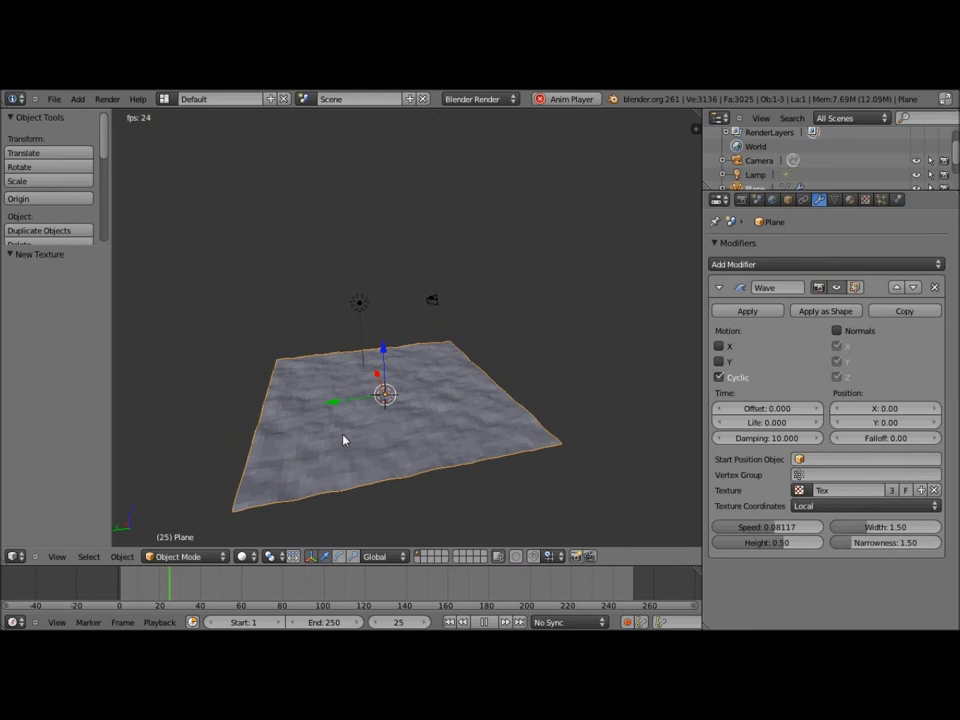
pyautogui.moveTo(343, 450)
pyautogui.mouseDown(button='middle')
pyautogui.moveTo(401, 465)
pyautogui.moveTo(407, 424)
pyautogui.mouseUp(button='middle')
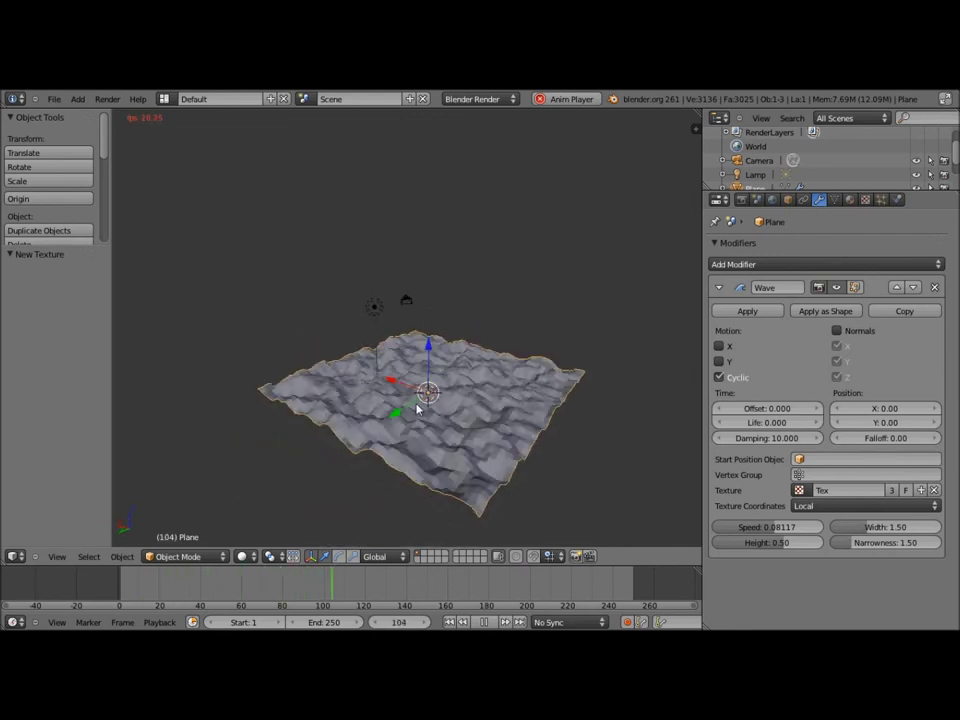
pyautogui.press('x')
pyautogui.click(418, 408)
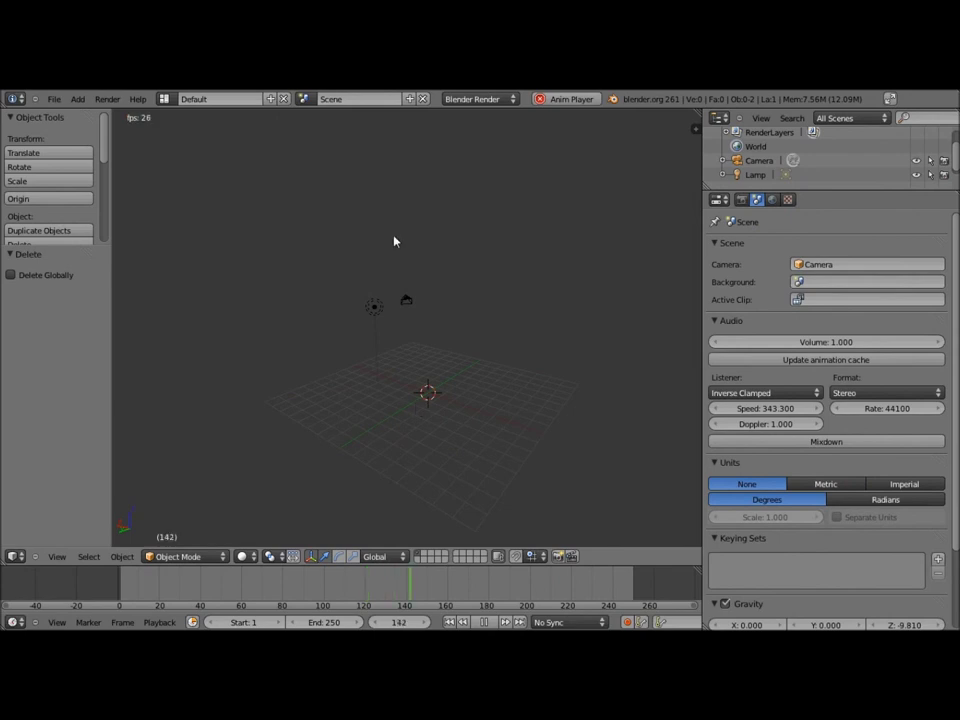
# - Add a Monkey mesh and give it a Wave modifier, viewing it up close
pyautogui.click(77, 99)
pyautogui.moveTo(90, 113)
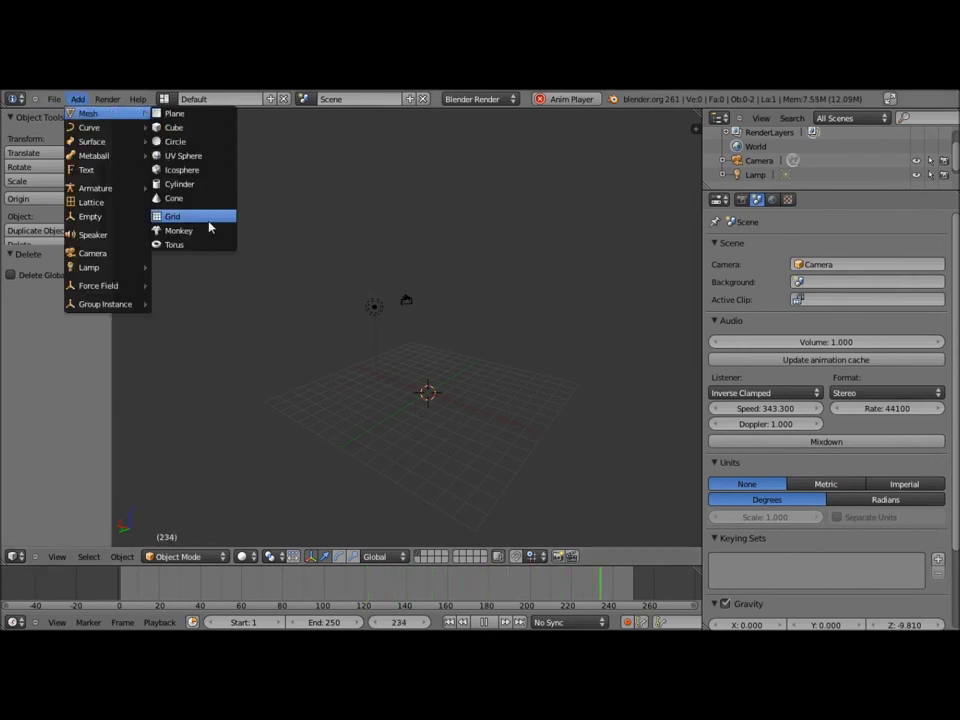
pyautogui.click(180, 231)
pyautogui.click(819, 199)
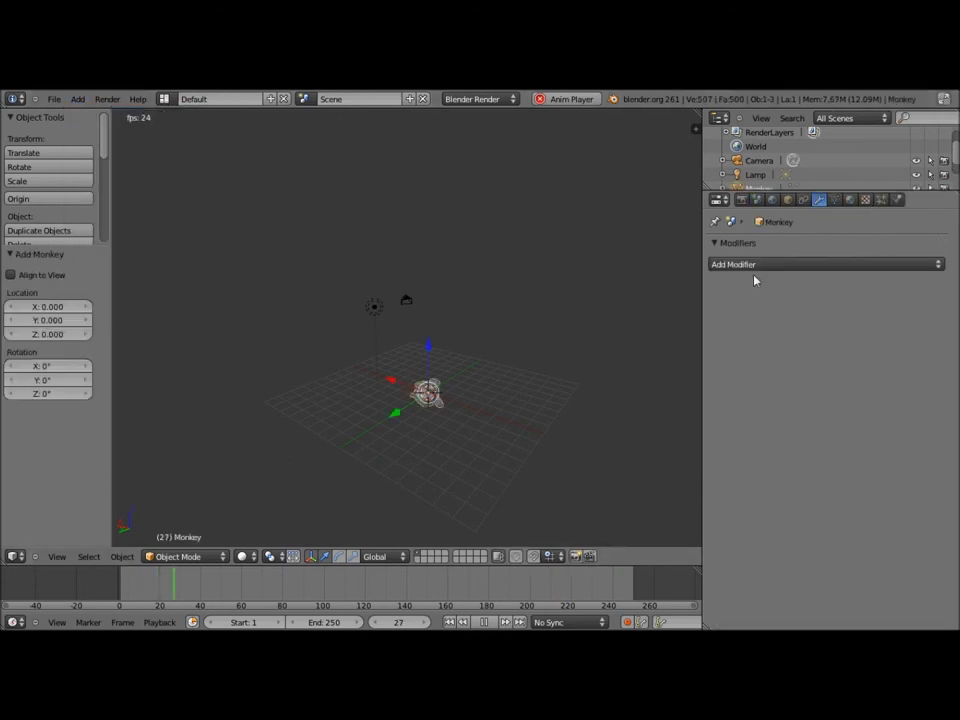
pyautogui.click(760, 264)
pyautogui.click(763, 466)
pyautogui.moveTo(641, 486); pyautogui.dragTo(343, 400, button='middle')
pyautogui.moveTo(331, 359); pyautogui.dragTo(377, 388, button='middle')
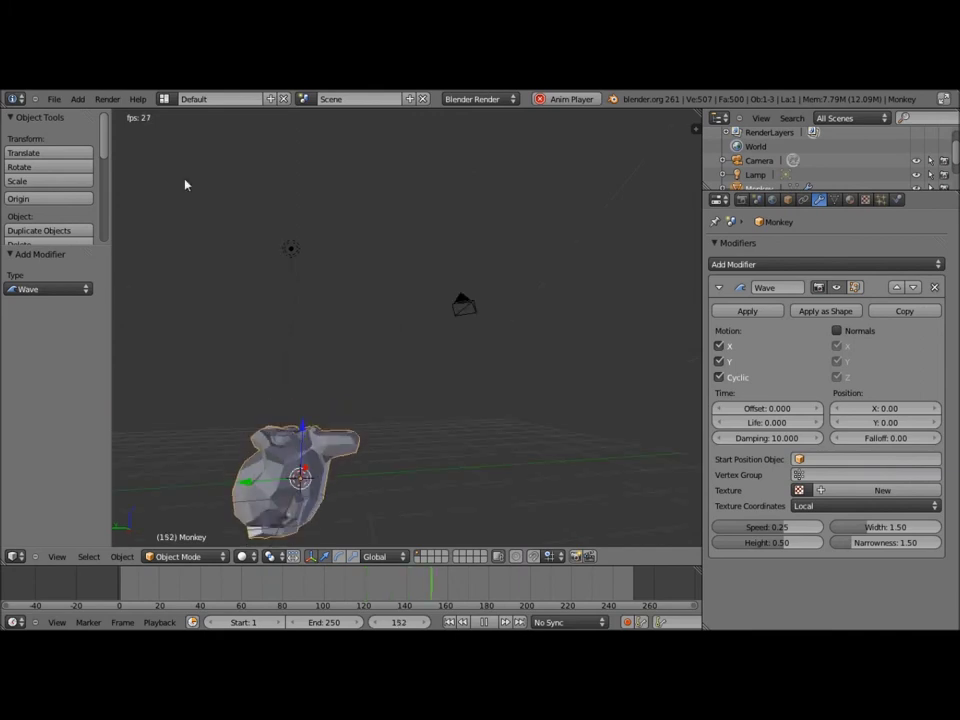
# - Delete the monkey from the scene
pyautogui.press('x')
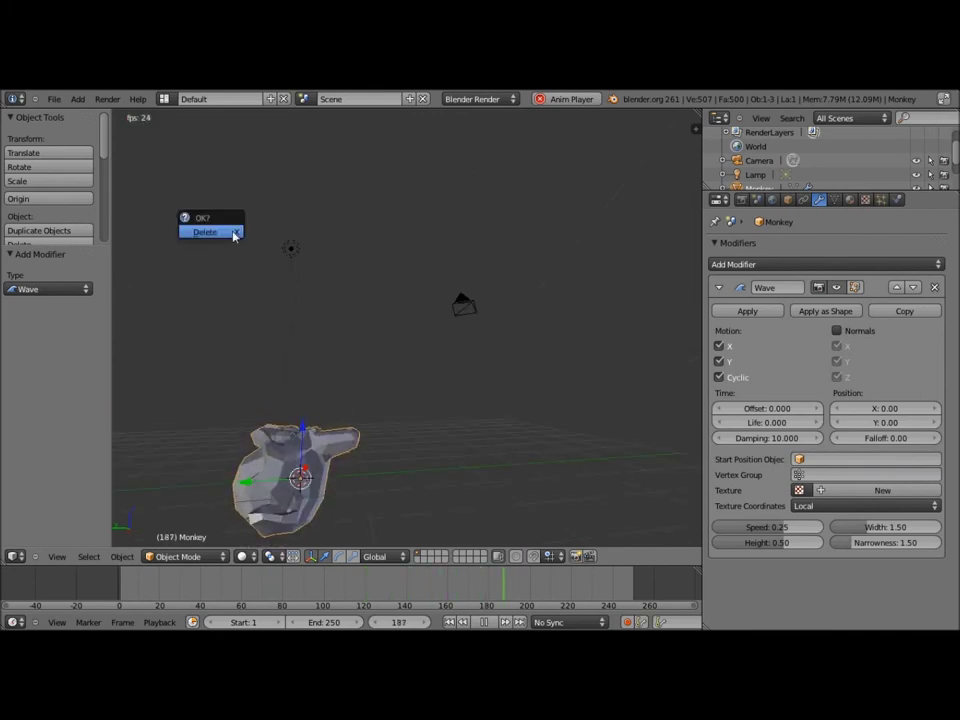
pyautogui.click(235, 232)
pyautogui.click(78, 99)
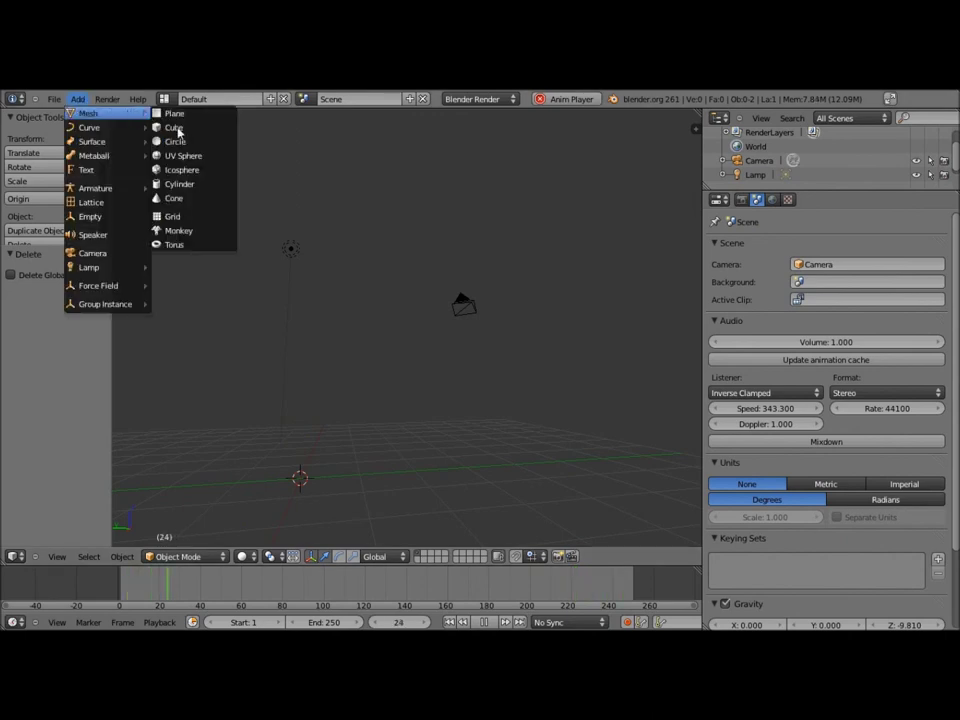
# - Add a Cylinder mesh and apply a default Wave modifier, viewing it from above
pyautogui.click(203, 190)
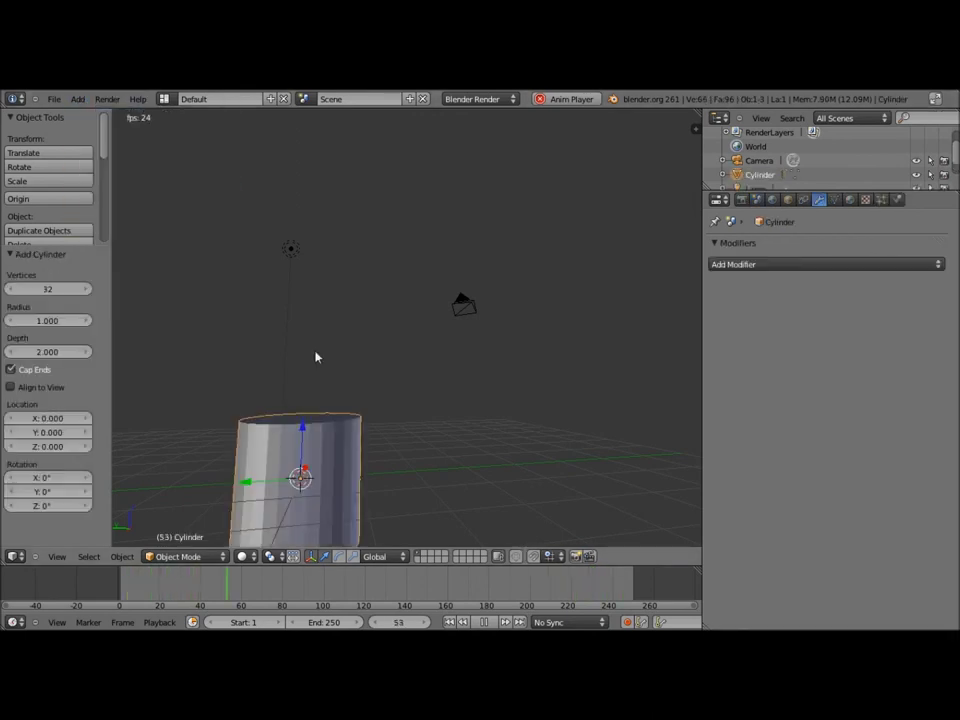
pyautogui.click(754, 264)
pyautogui.click(735, 462)
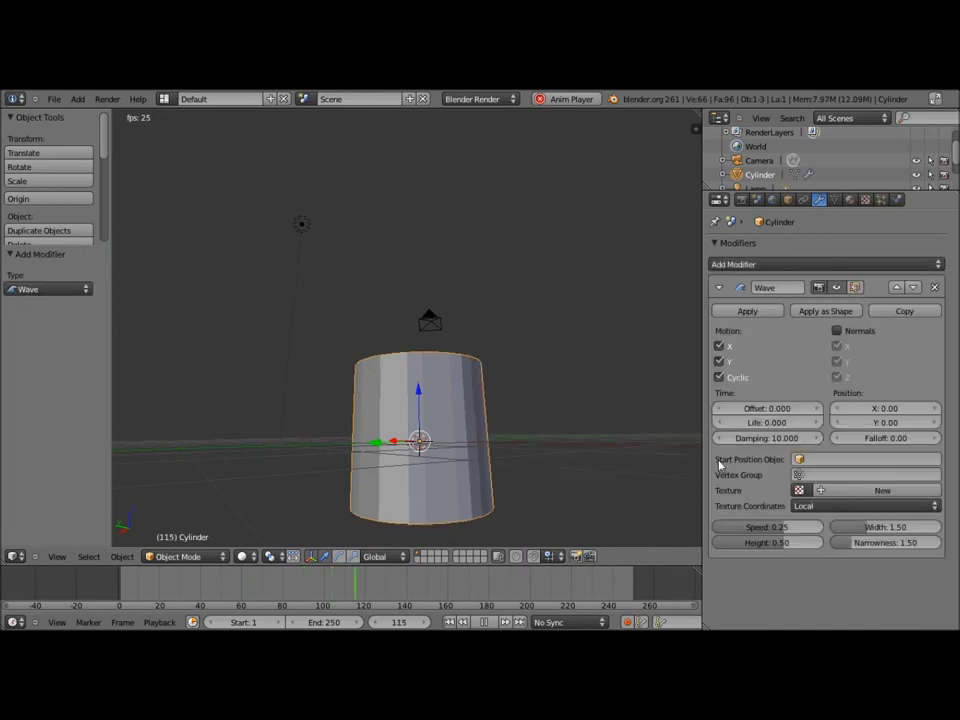
pyautogui.moveTo(467, 416)
pyautogui.mouseDown(button='middle')
pyautogui.moveTo(484, 456)
pyautogui.moveTo(473, 456)
pyautogui.mouseUp(button='middle')
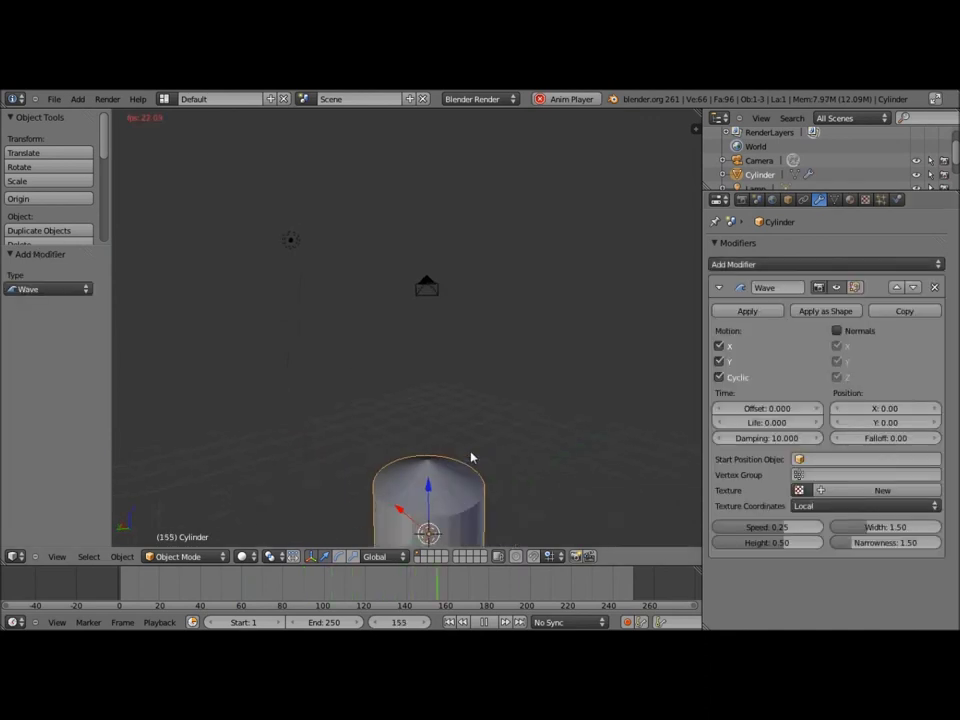